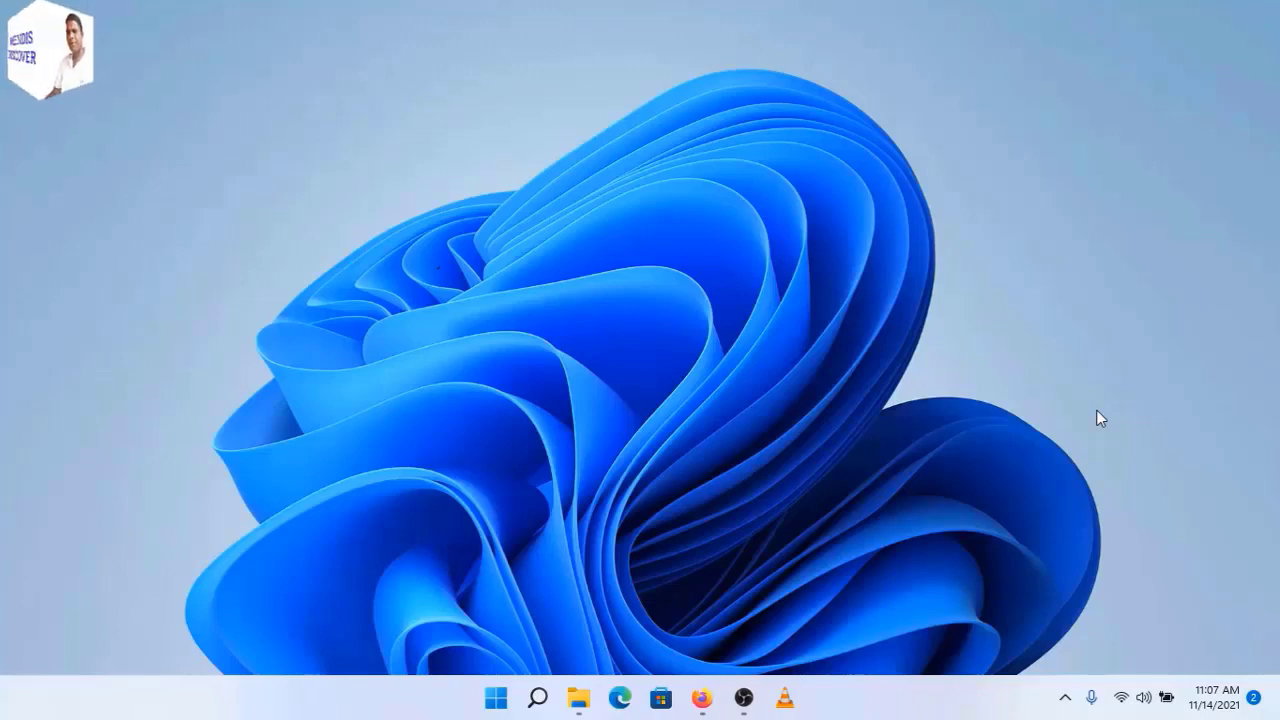
Switch to Firefox, review the latest ThisIsWin11 release on GitHub and its TIW11.zip asset, and close the browser
click(703, 699)
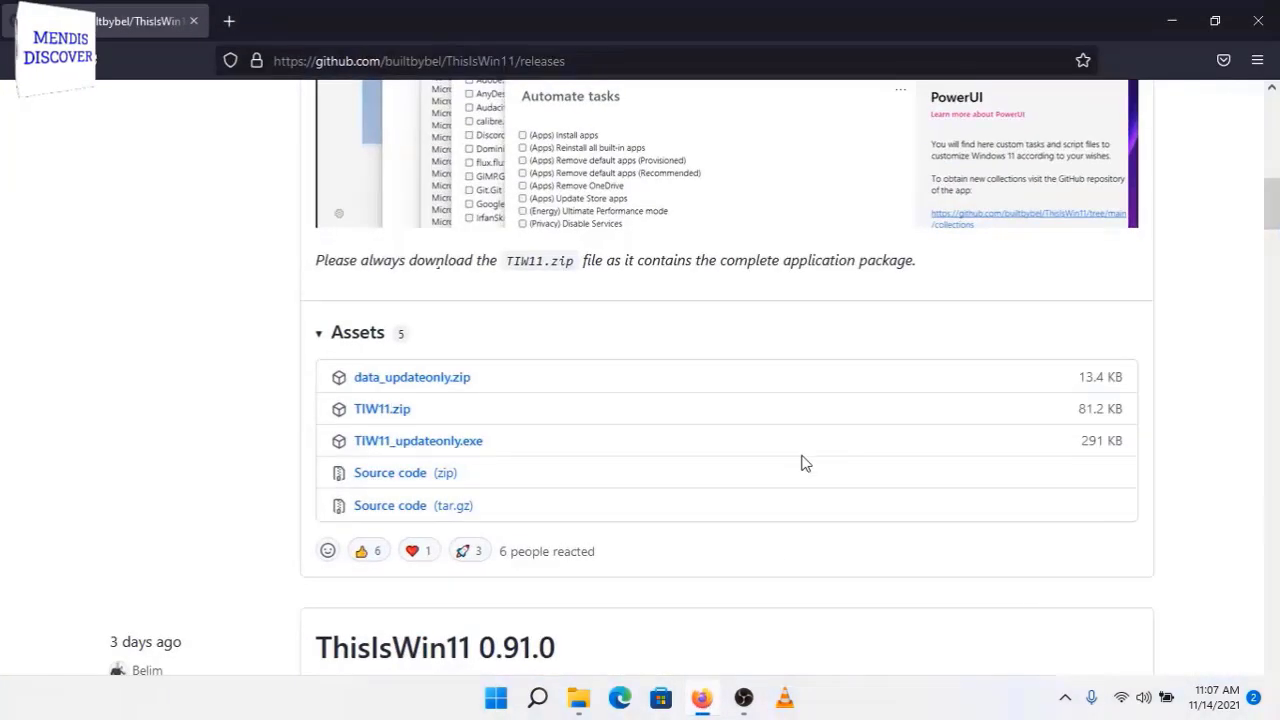
scroll(831, 371, up, 10)
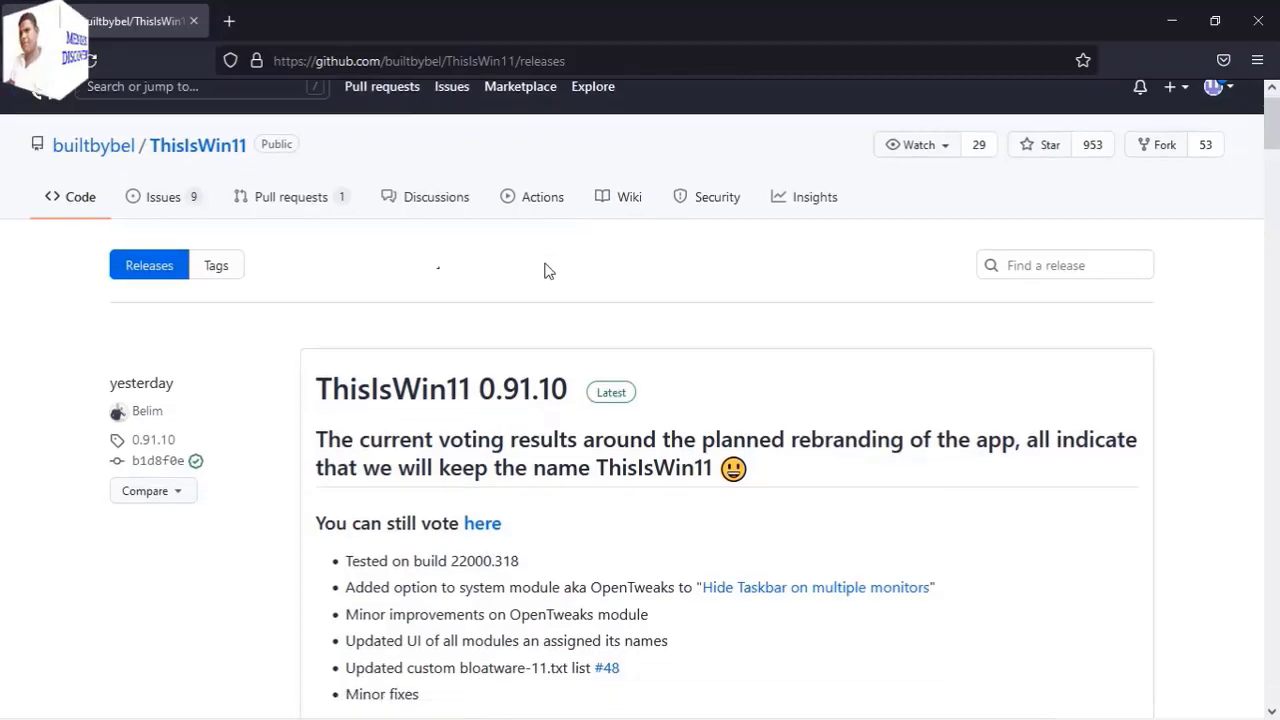
scroll(545, 275, down, 8)
scroll(500, 270, down, 2)
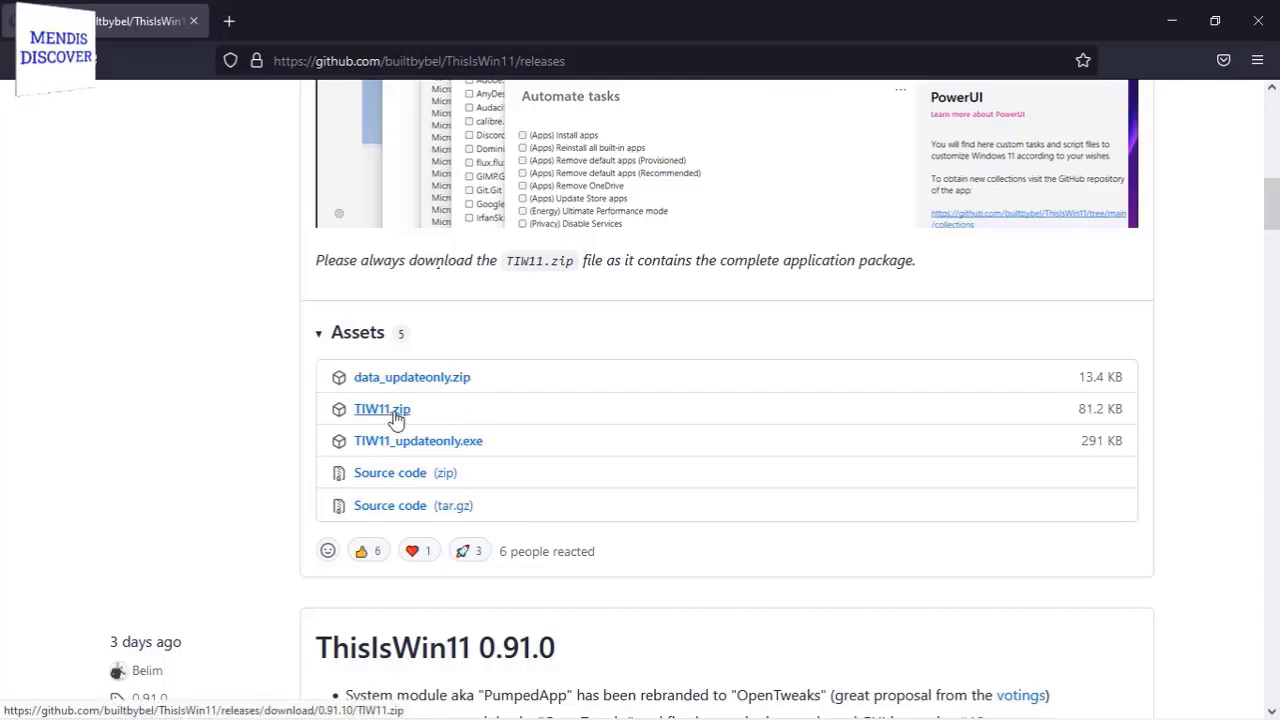
click(1258, 21)
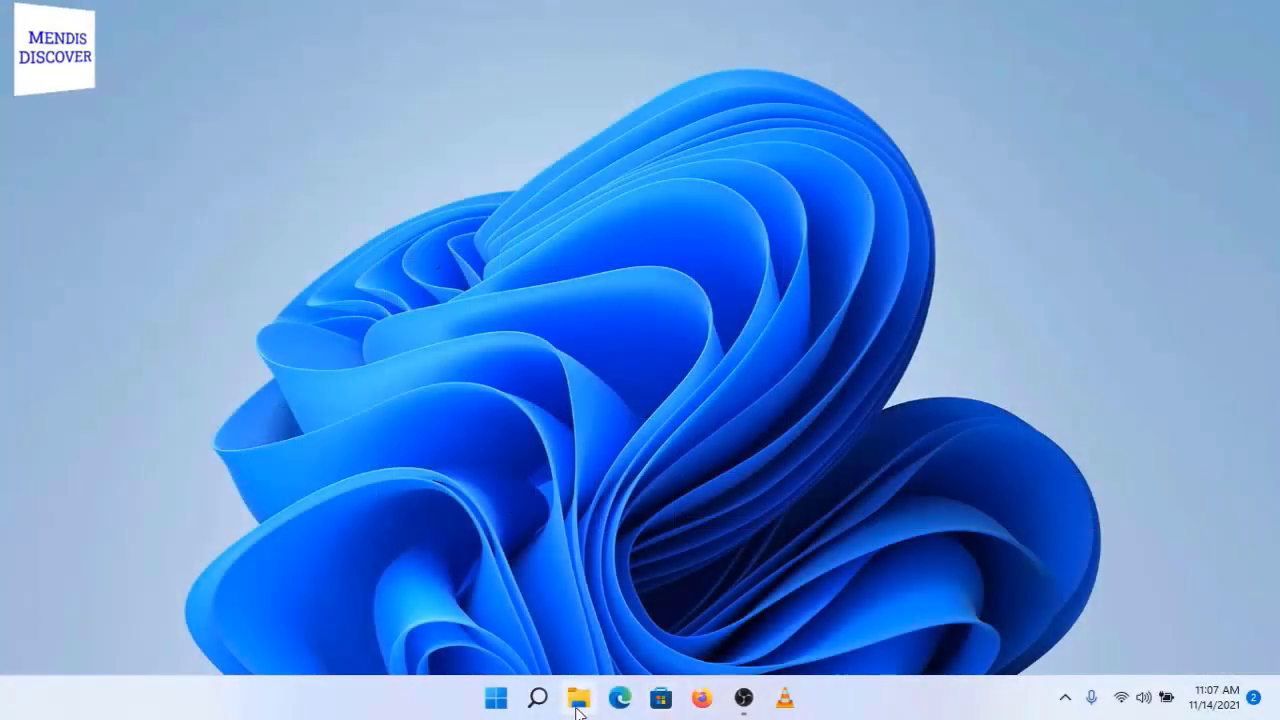
Switch to the ThisIsWin11 folder on drive E: in File Explorer and launch the ThisIsWin11 application
click(578, 700)
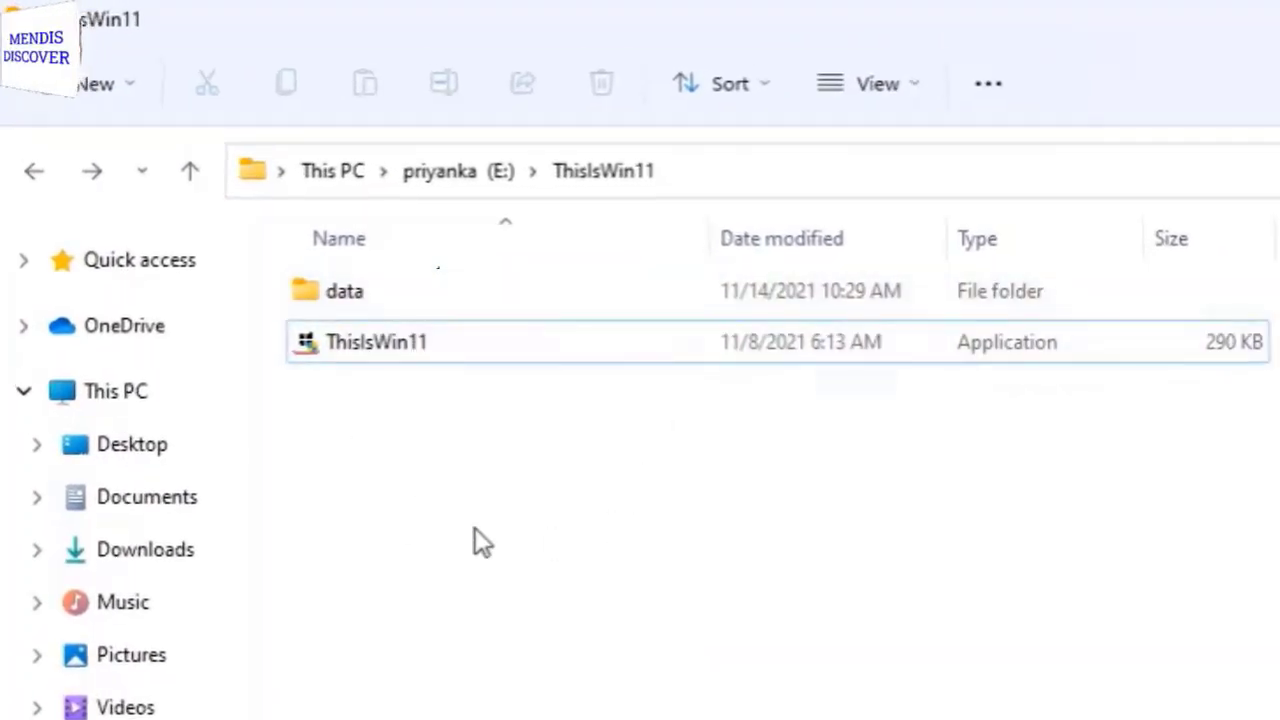
click(321, 325)
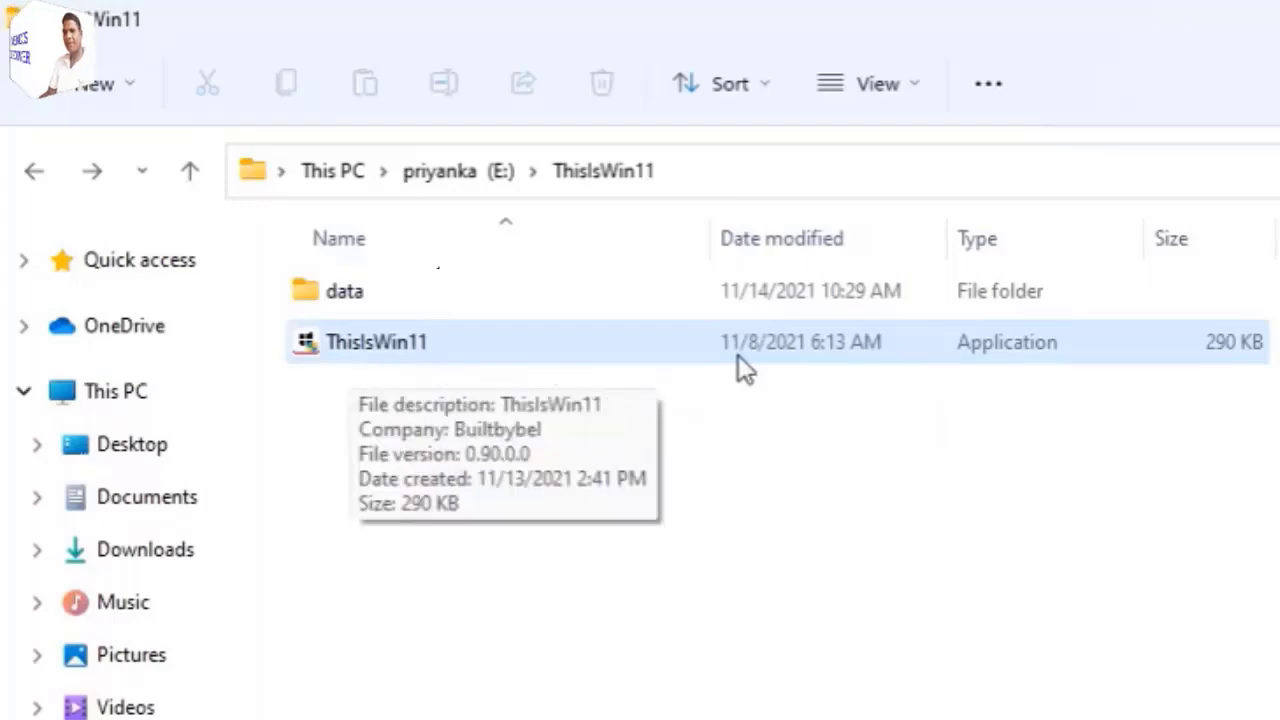
click(802, 384)
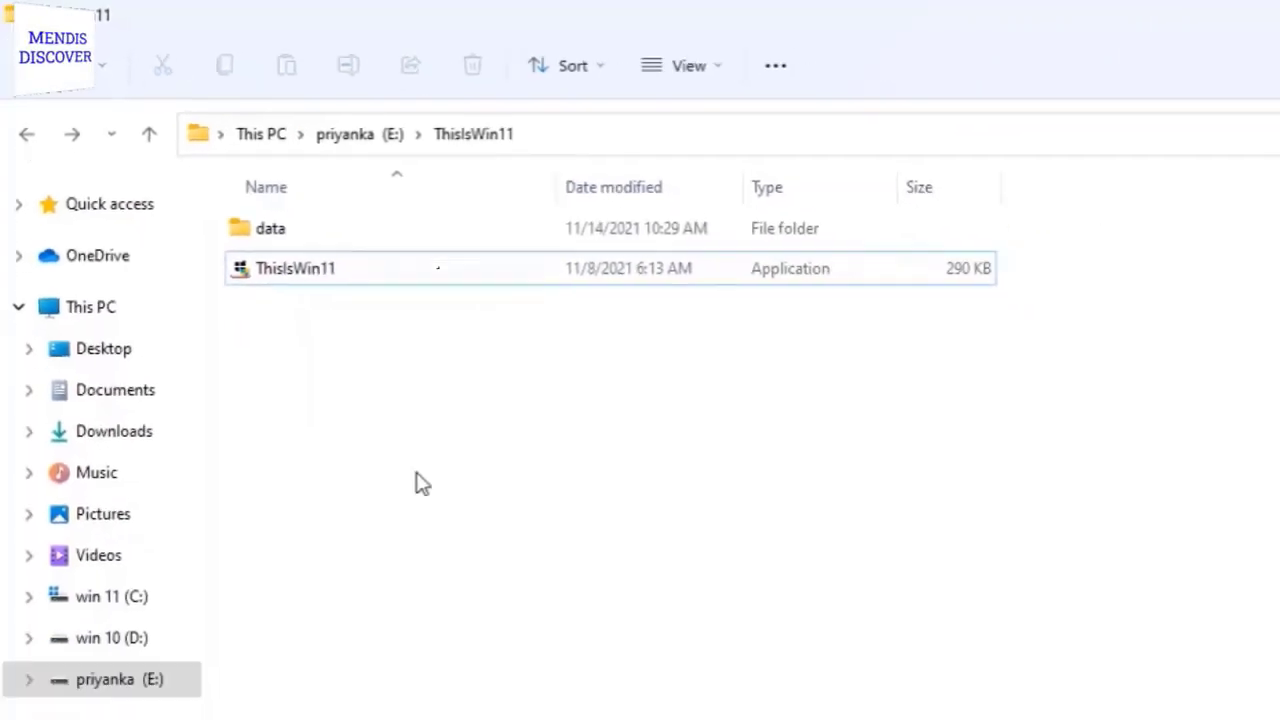
double_click(286, 197)
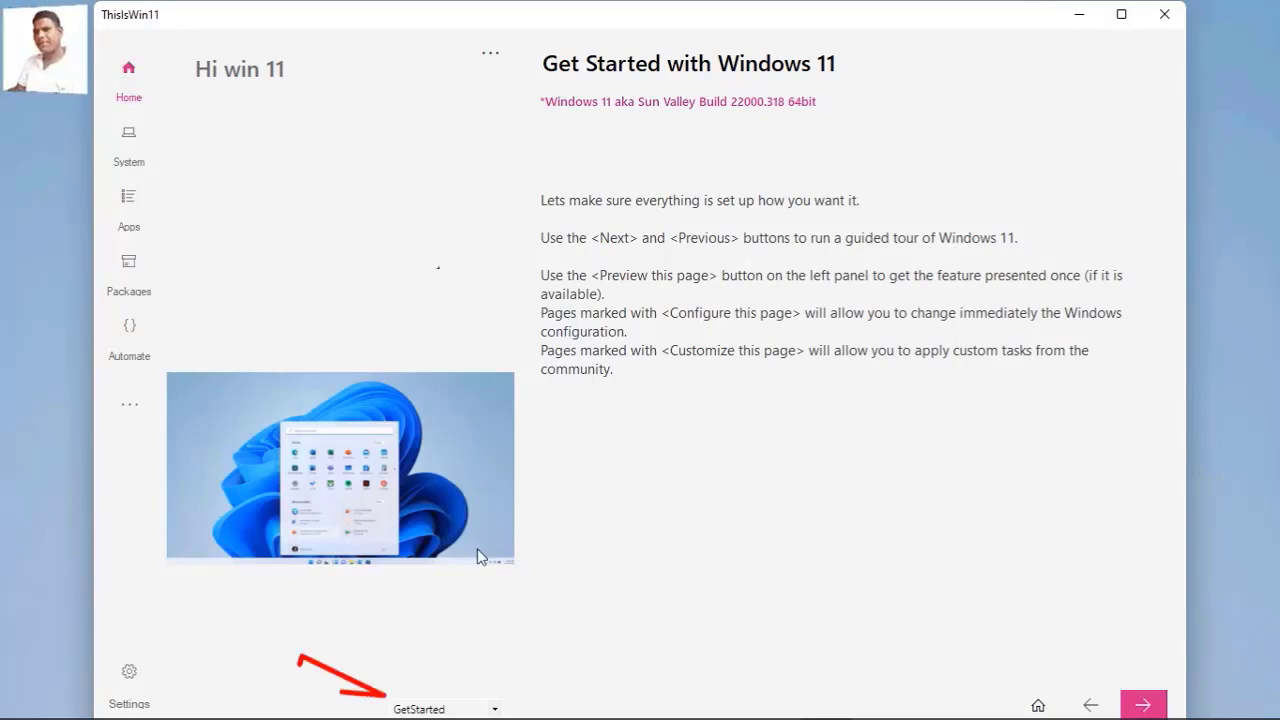
Check the list of guided tour pages and advance the tour past NewLook to the StartMenu page
click(495, 709)
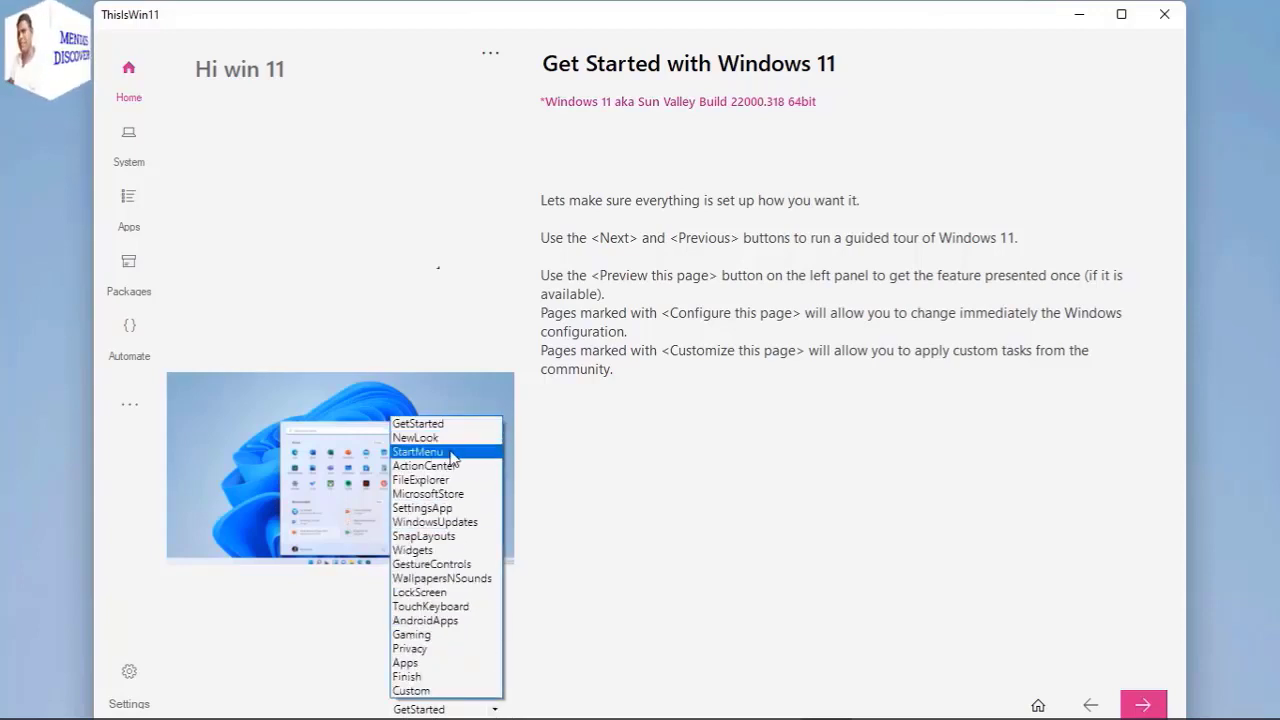
click(655, 550)
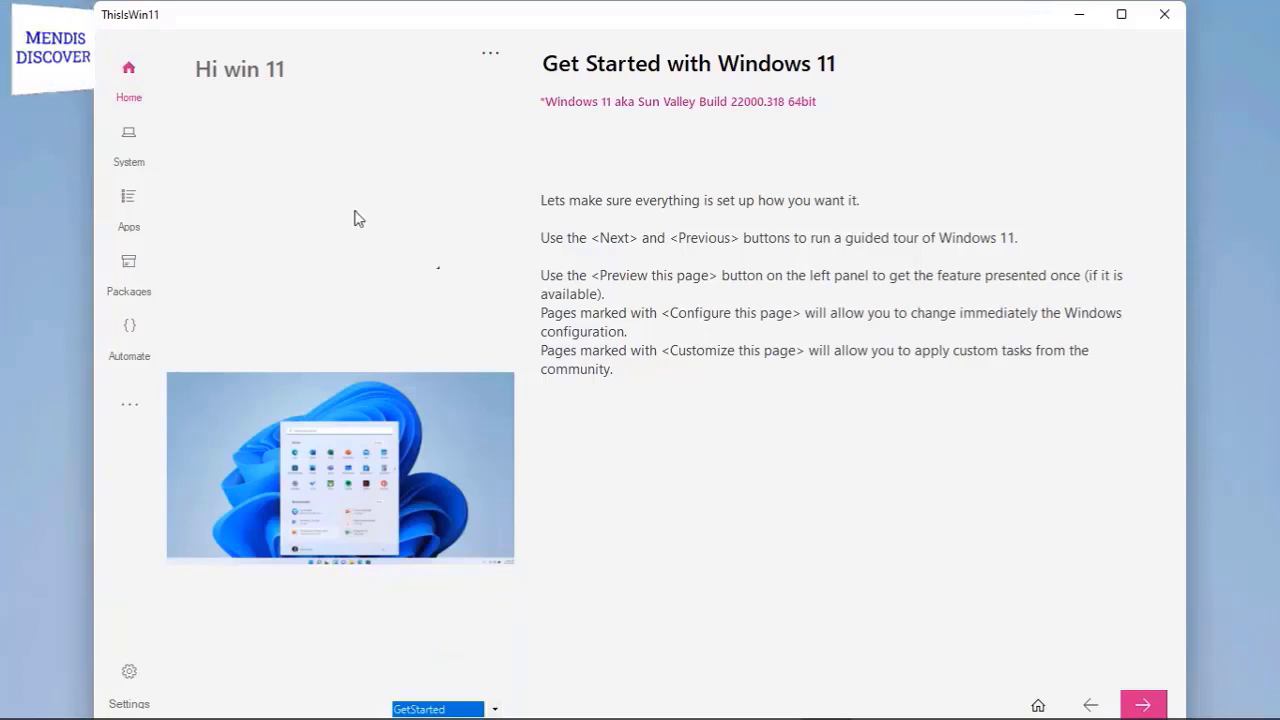
click(1142, 706)
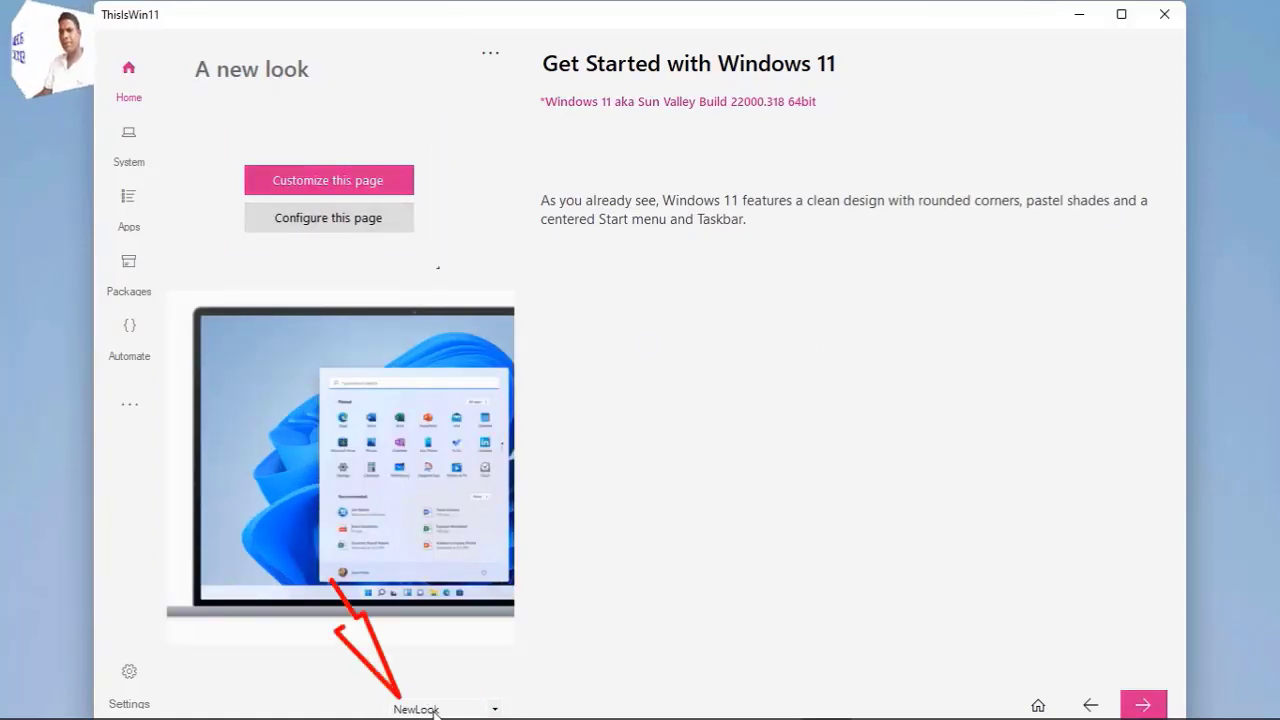
click(1146, 706)
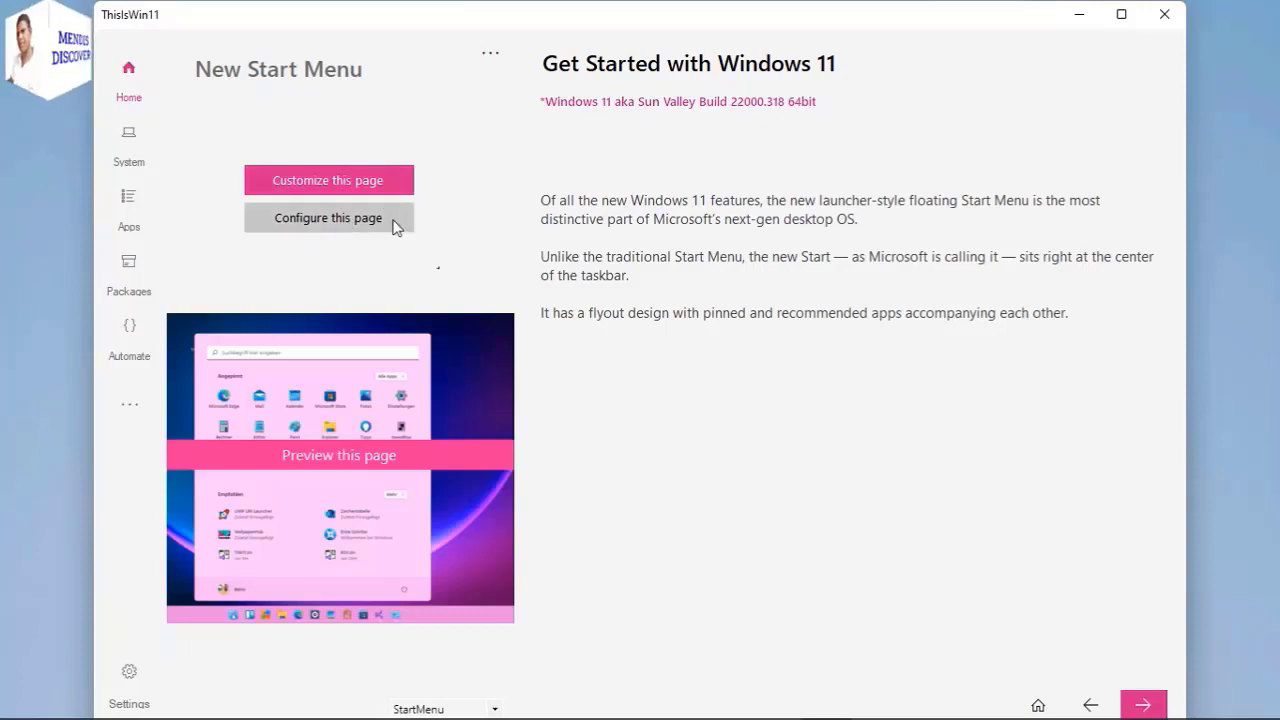
Inspect the customize and configure options of the New Start Menu page, closing the Windows Settings window
click(333, 182)
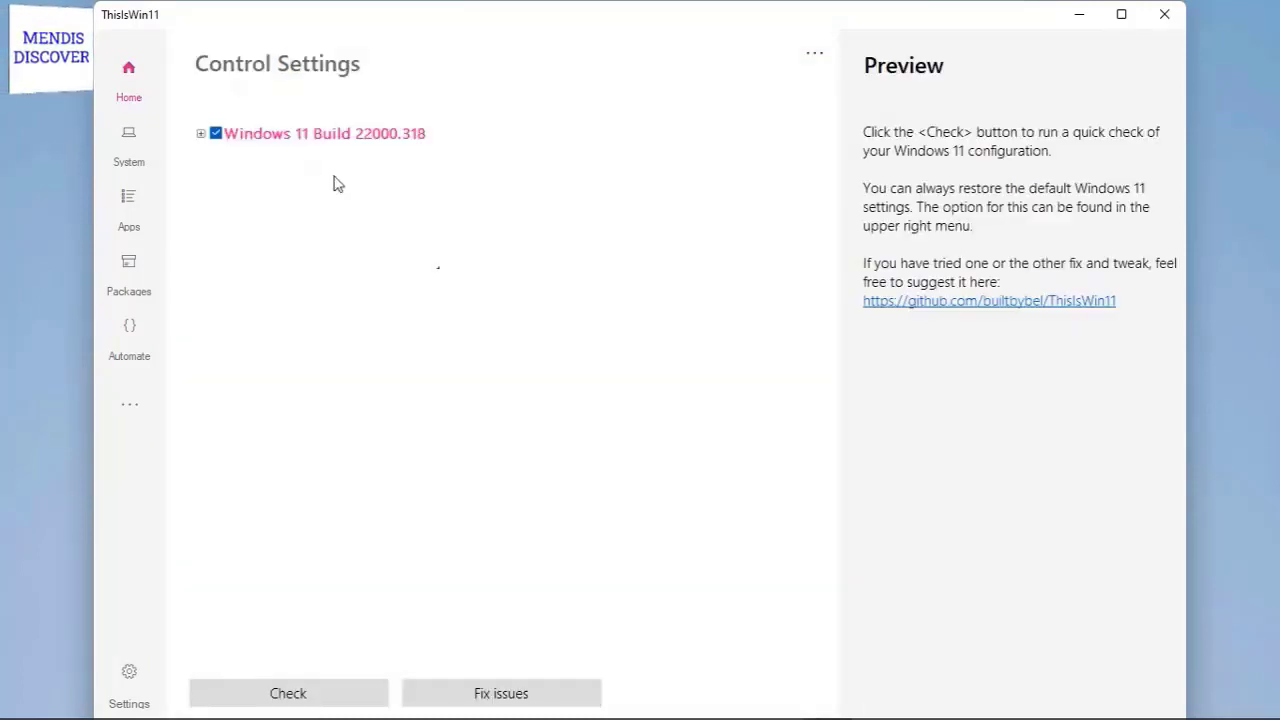
click(163, 97)
click(366, 217)
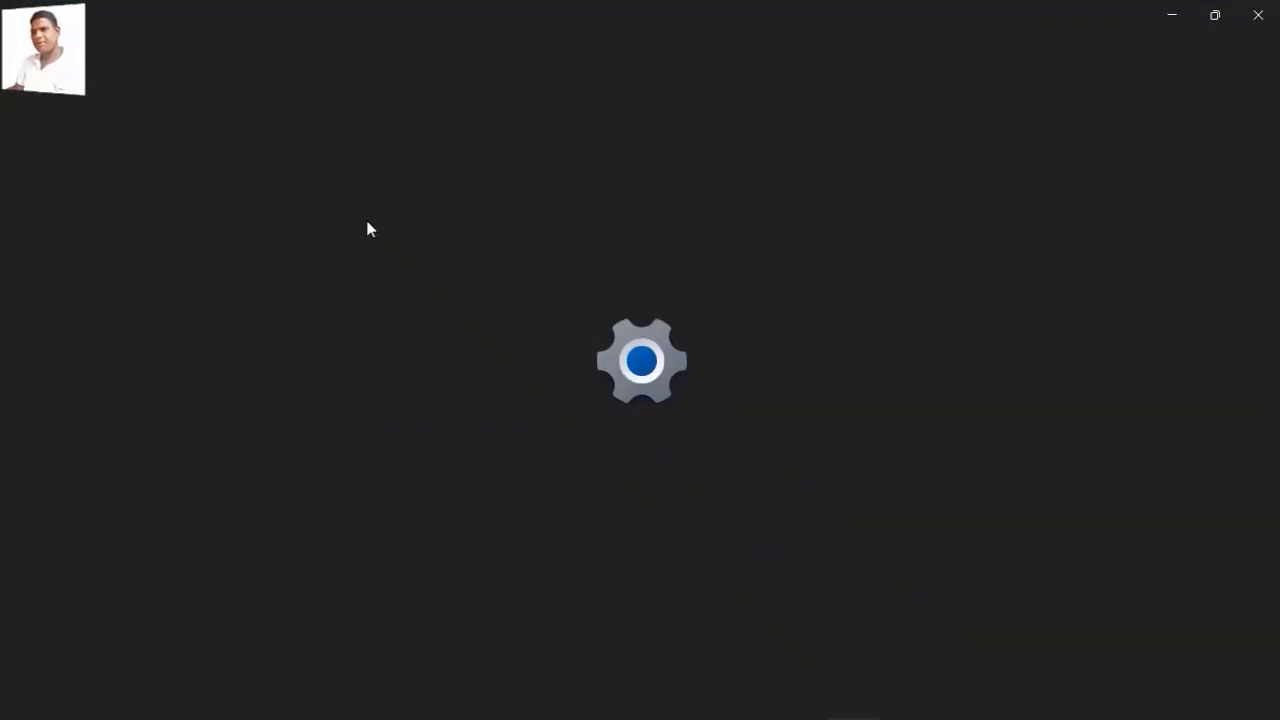
click(1270, 10)
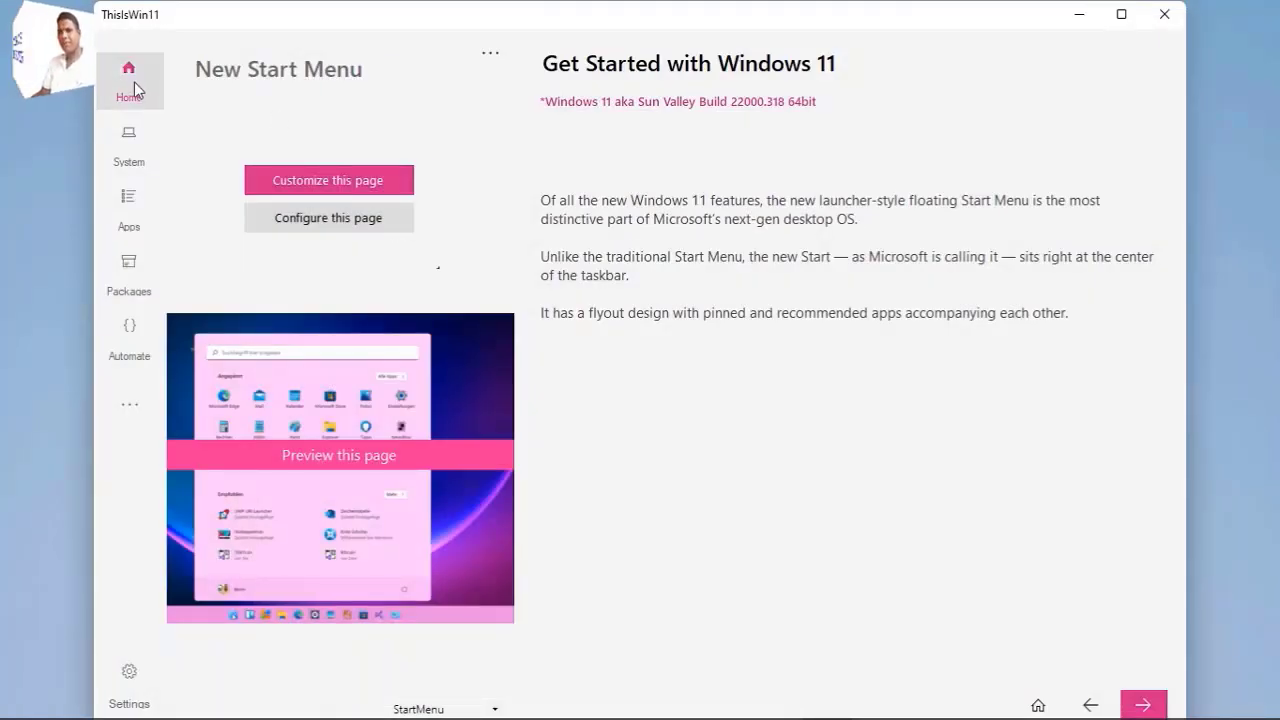
Open the System module and expand the Windows 11 build tree with all its categories, from Personalization to Apps permissions
click(131, 155)
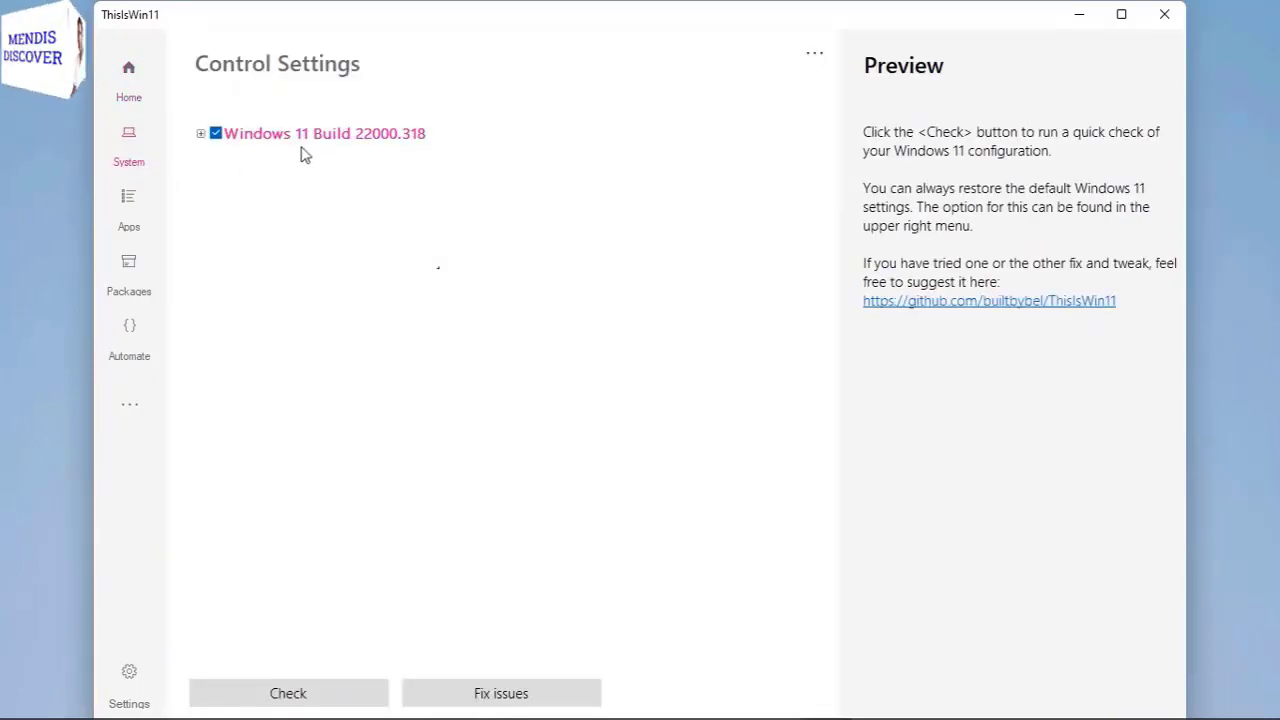
click(201, 136)
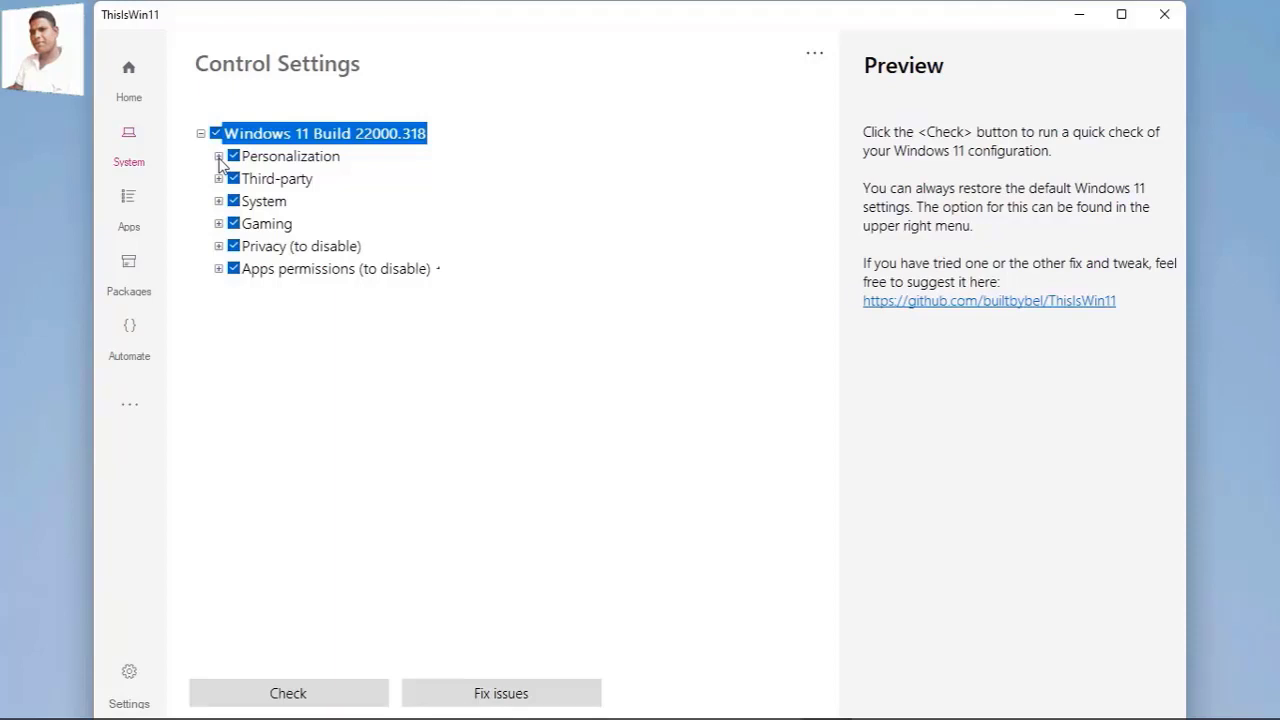
click(347, 249)
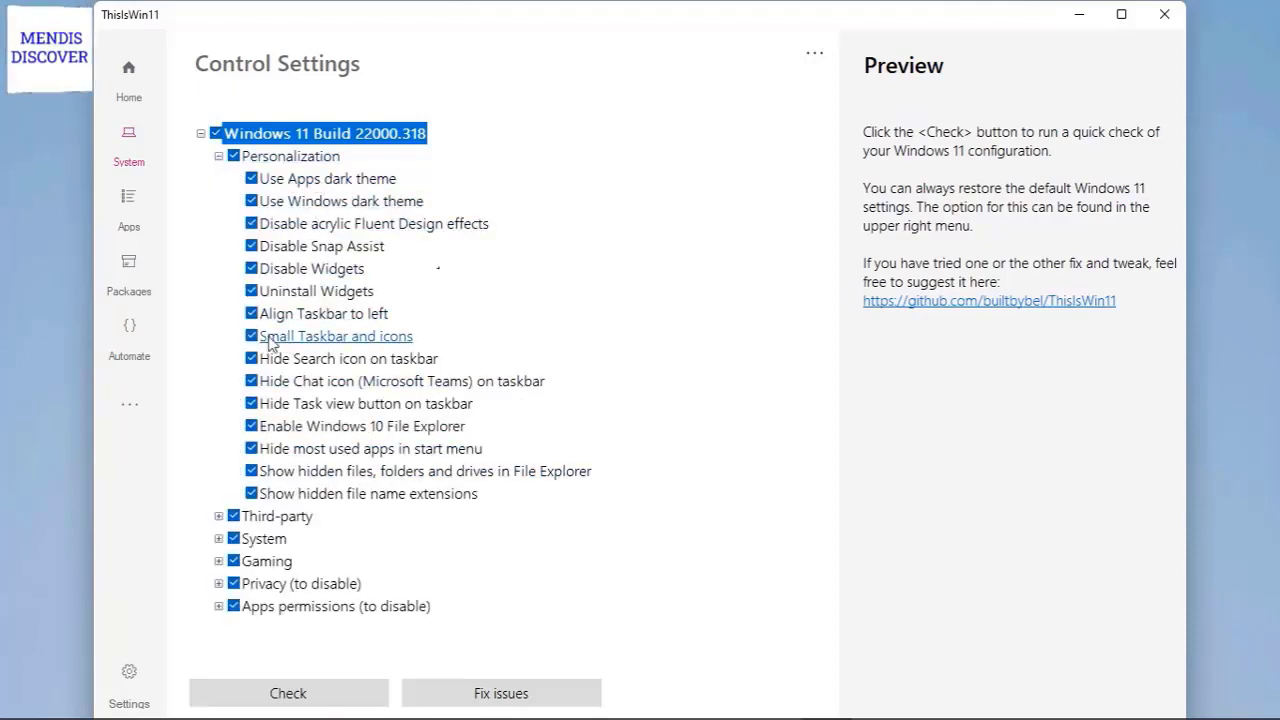
click(218, 516)
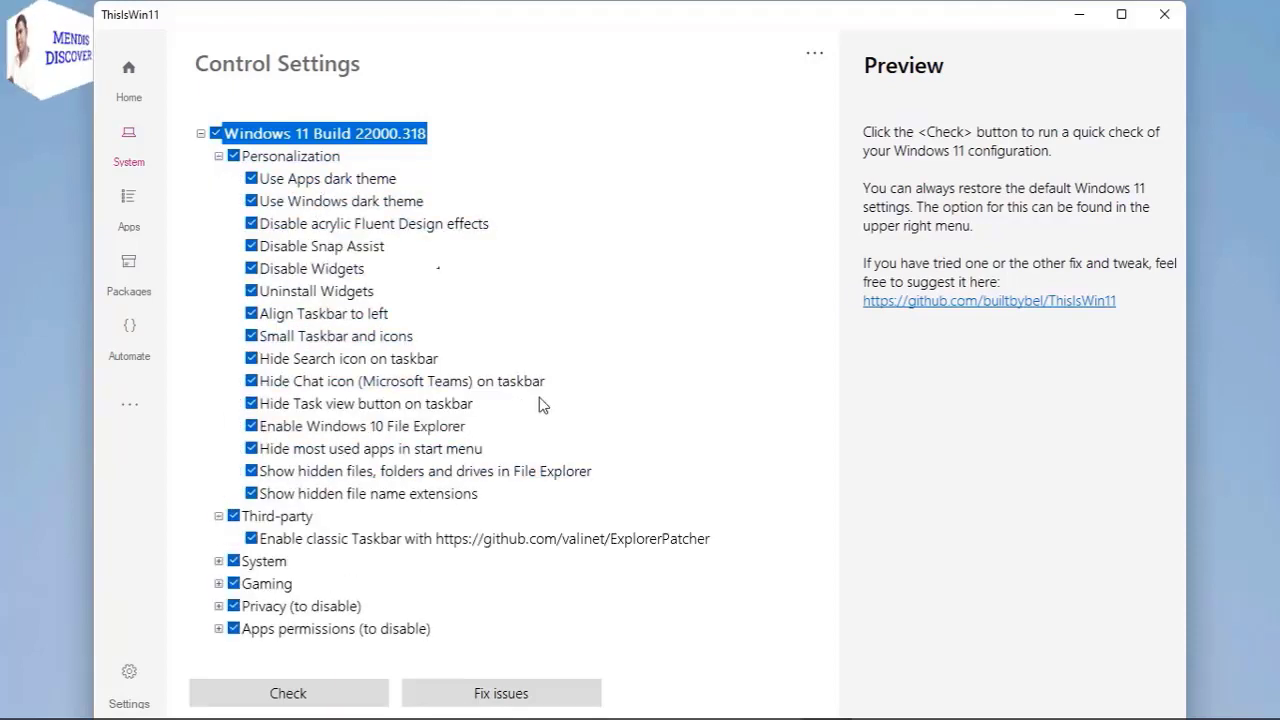
click(218, 561)
click(219, 584)
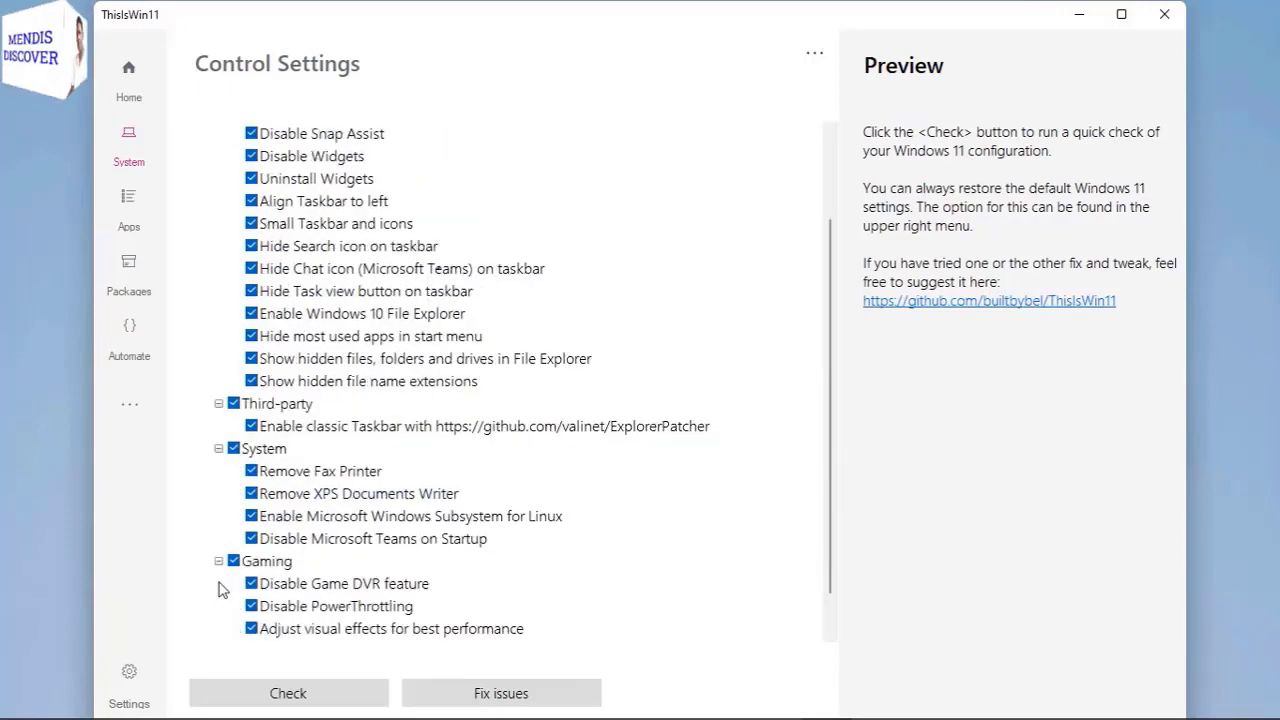
scroll(400, 448, down, 1)
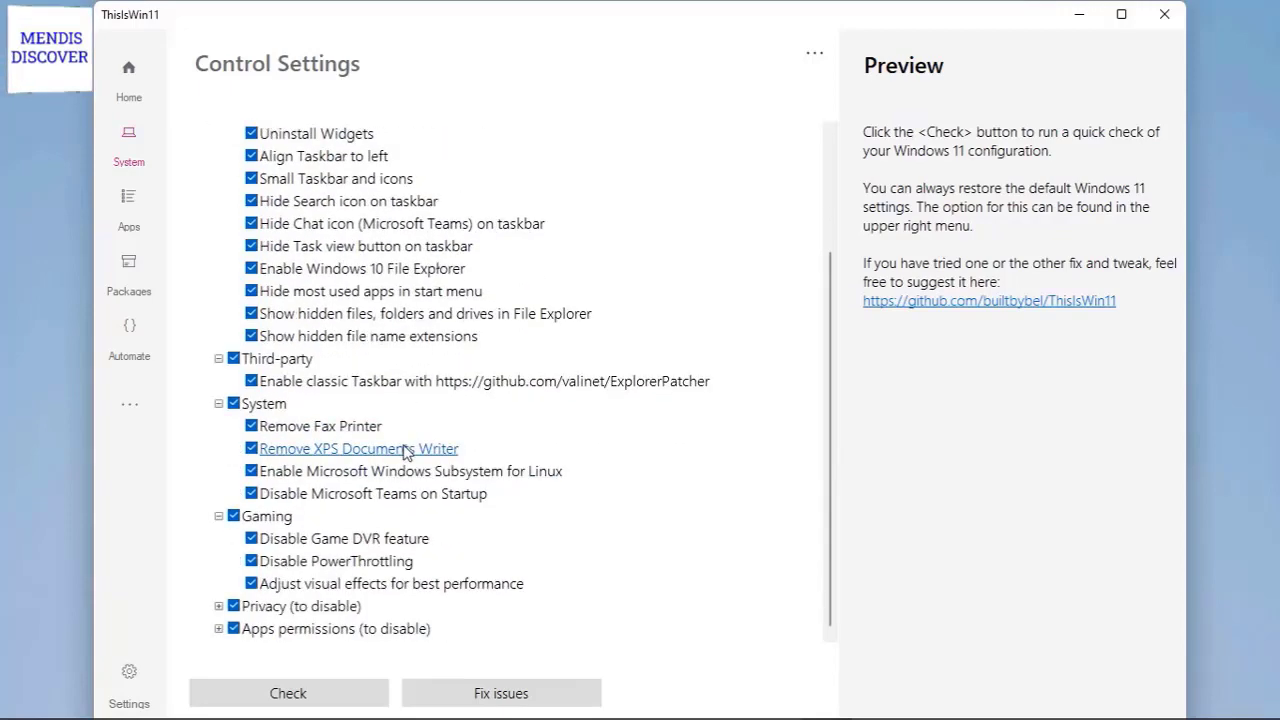
click(218, 606)
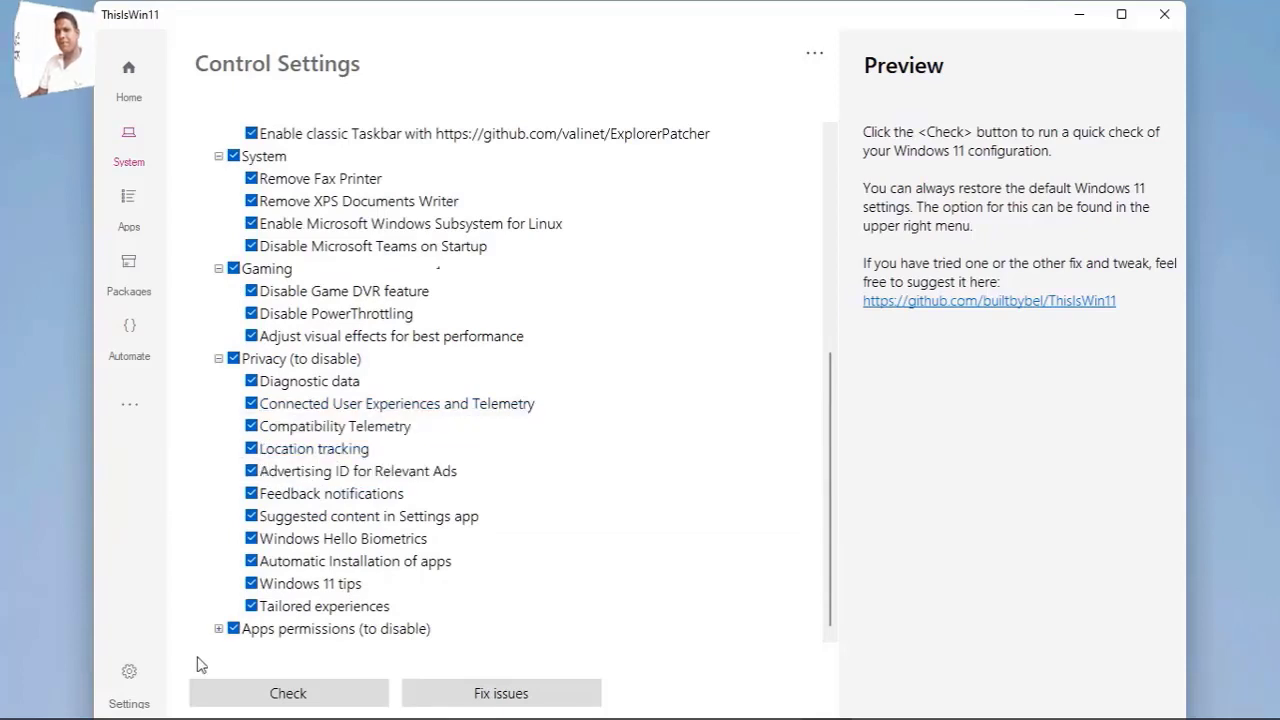
click(218, 629)
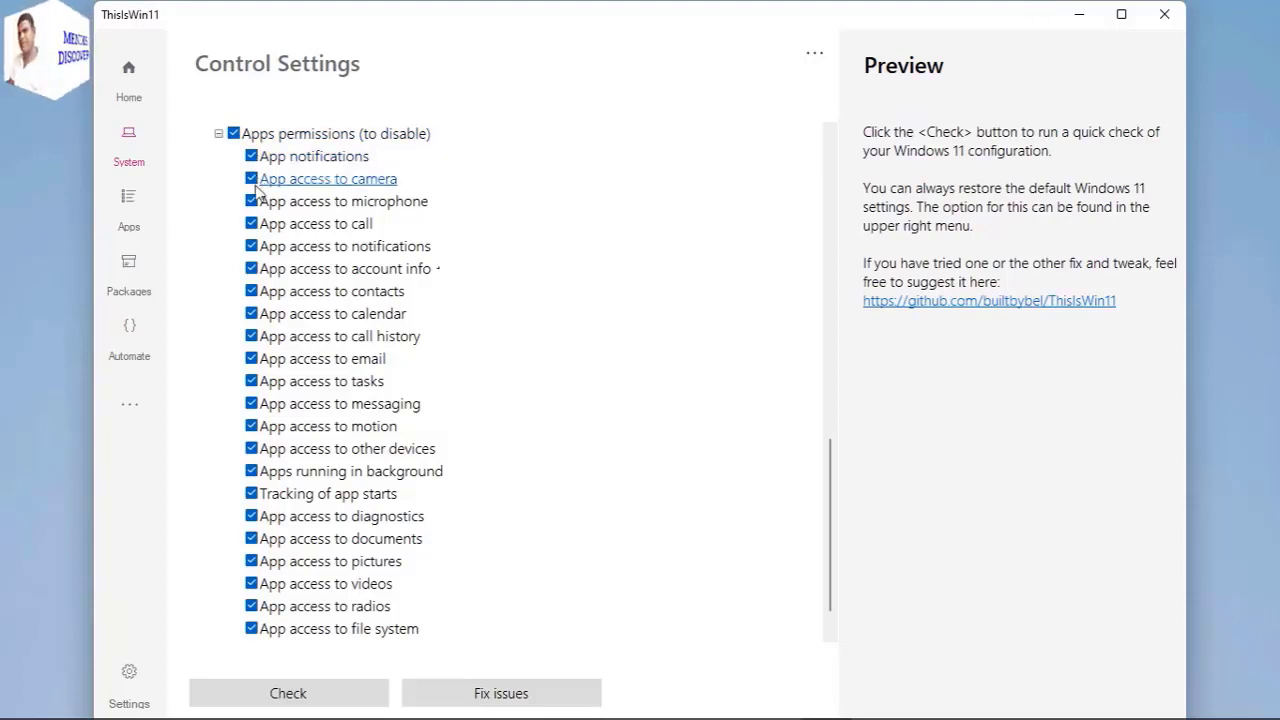
Review the privacy, gaming and personalization tweaks with their descriptions, and collapse every category and the whole settings tree
scroll(471, 291, up, 3)
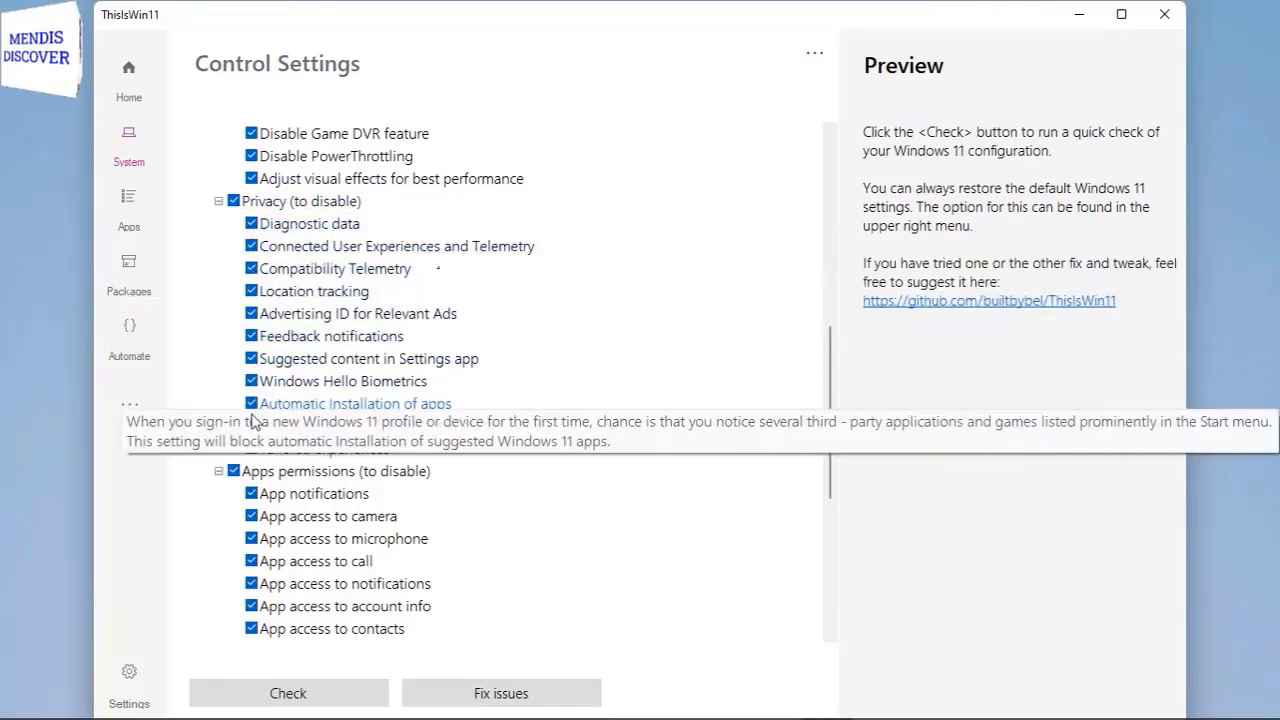
scroll(567, 213, up, 1)
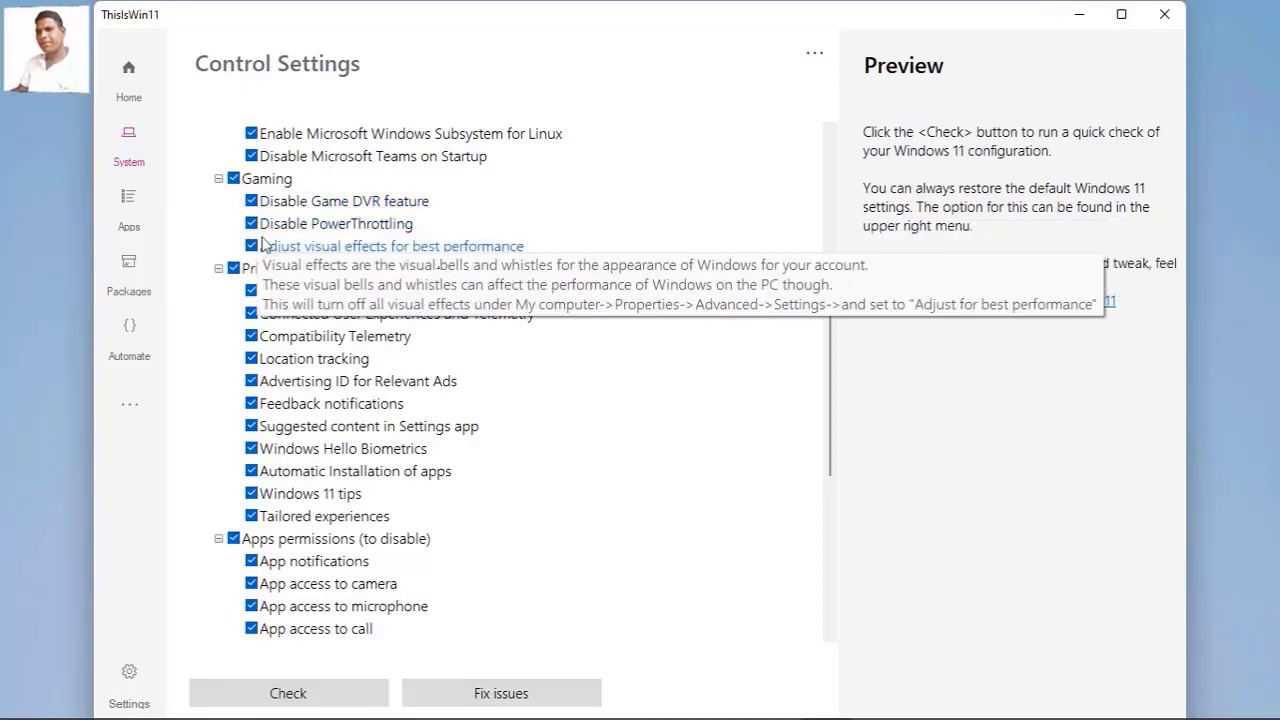
scroll(617, 179, up, 3)
scroll(617, 179, up, 5)
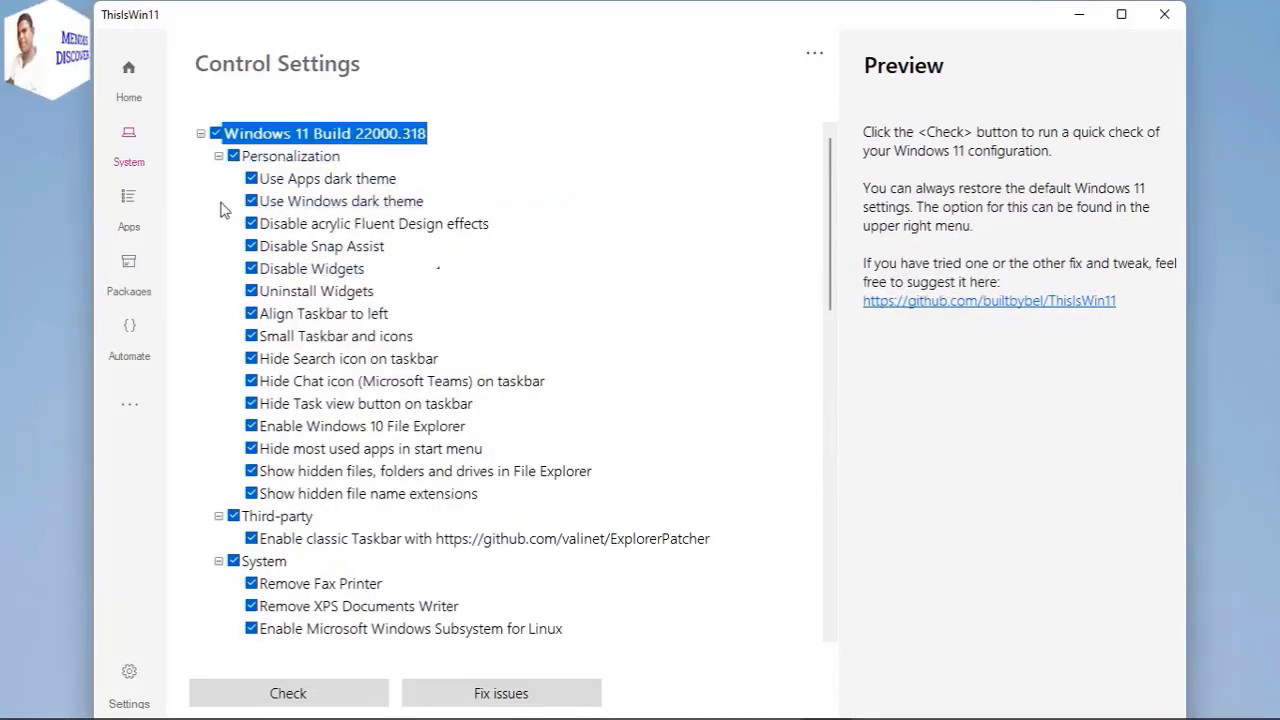
click(219, 157)
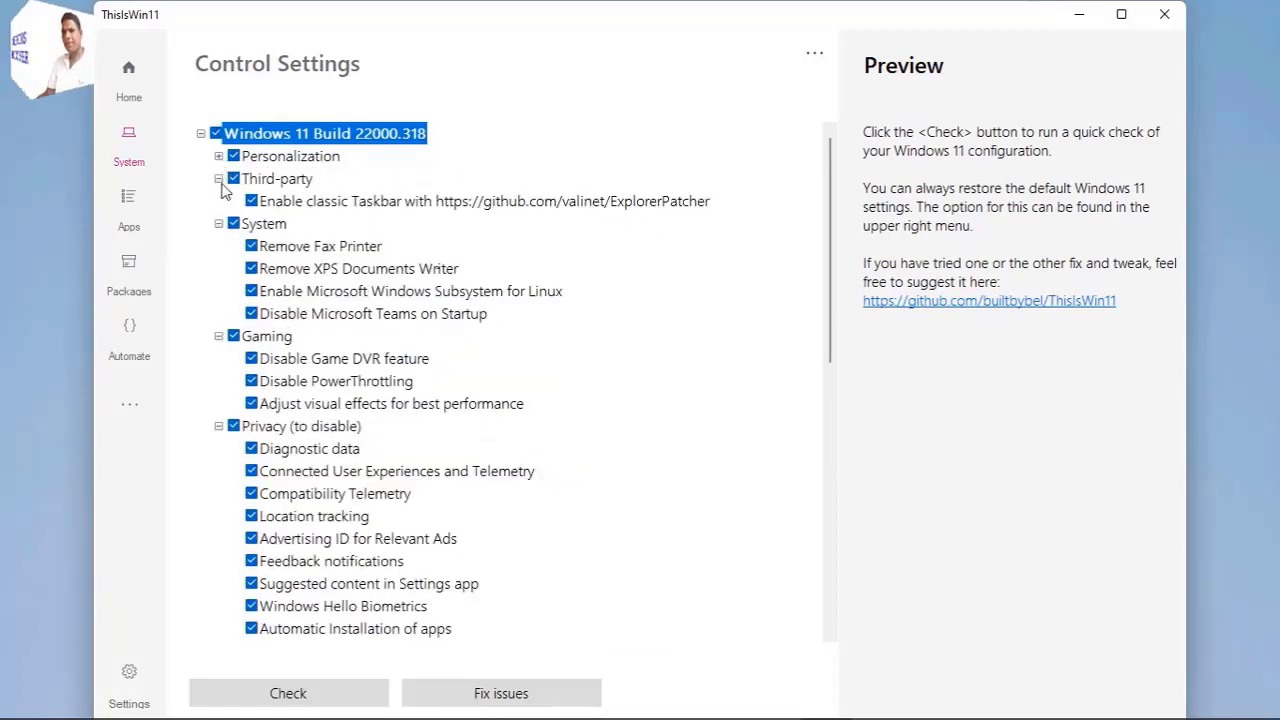
click(219, 179)
click(219, 201)
click(219, 224)
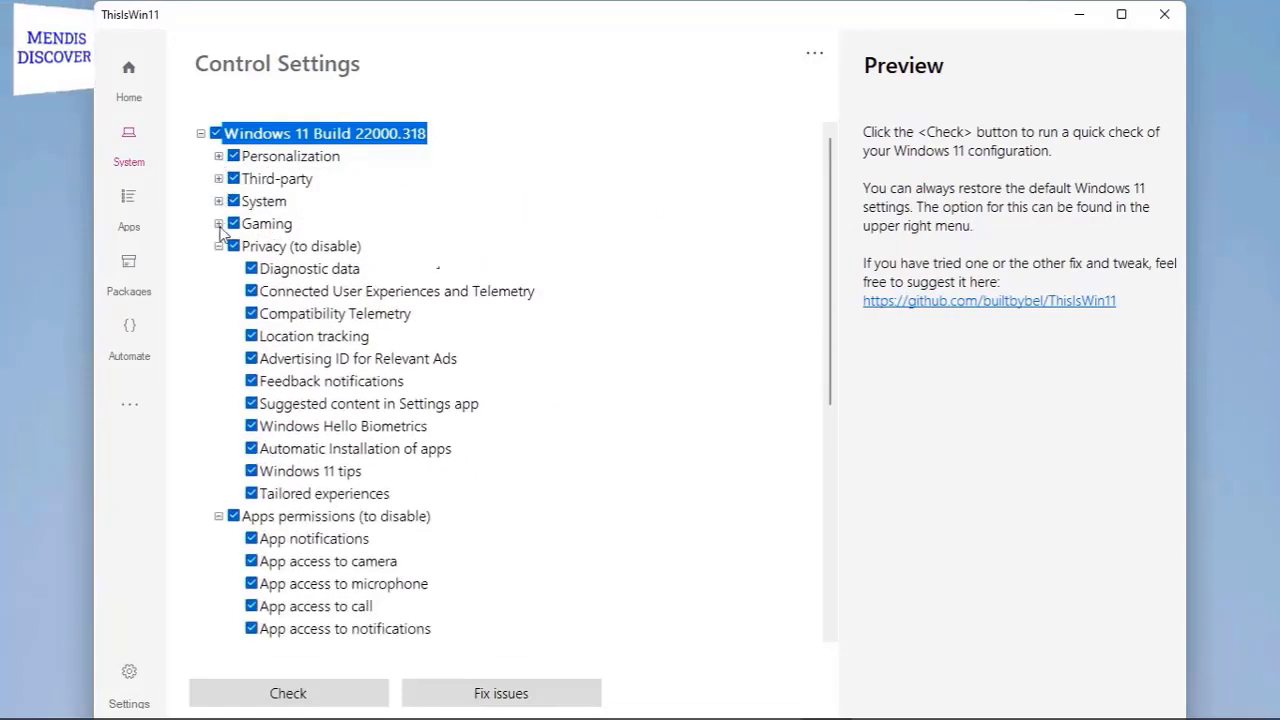
click(219, 246)
click(219, 269)
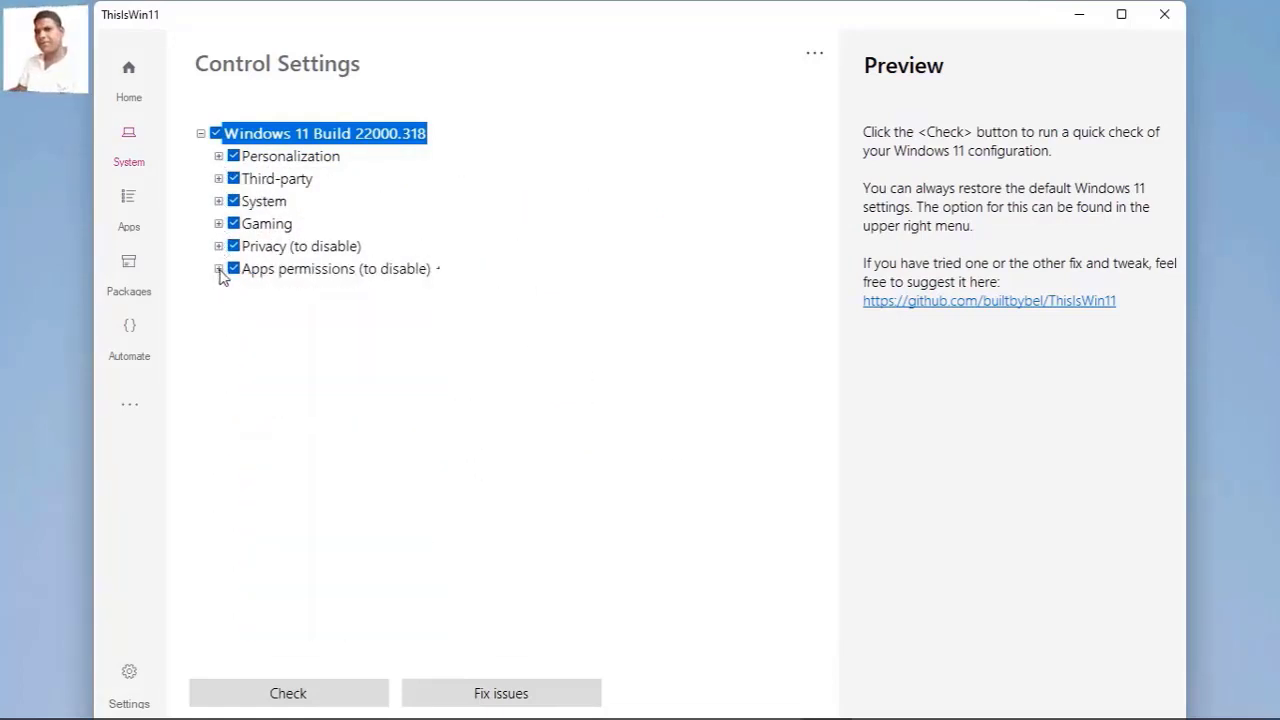
click(201, 133)
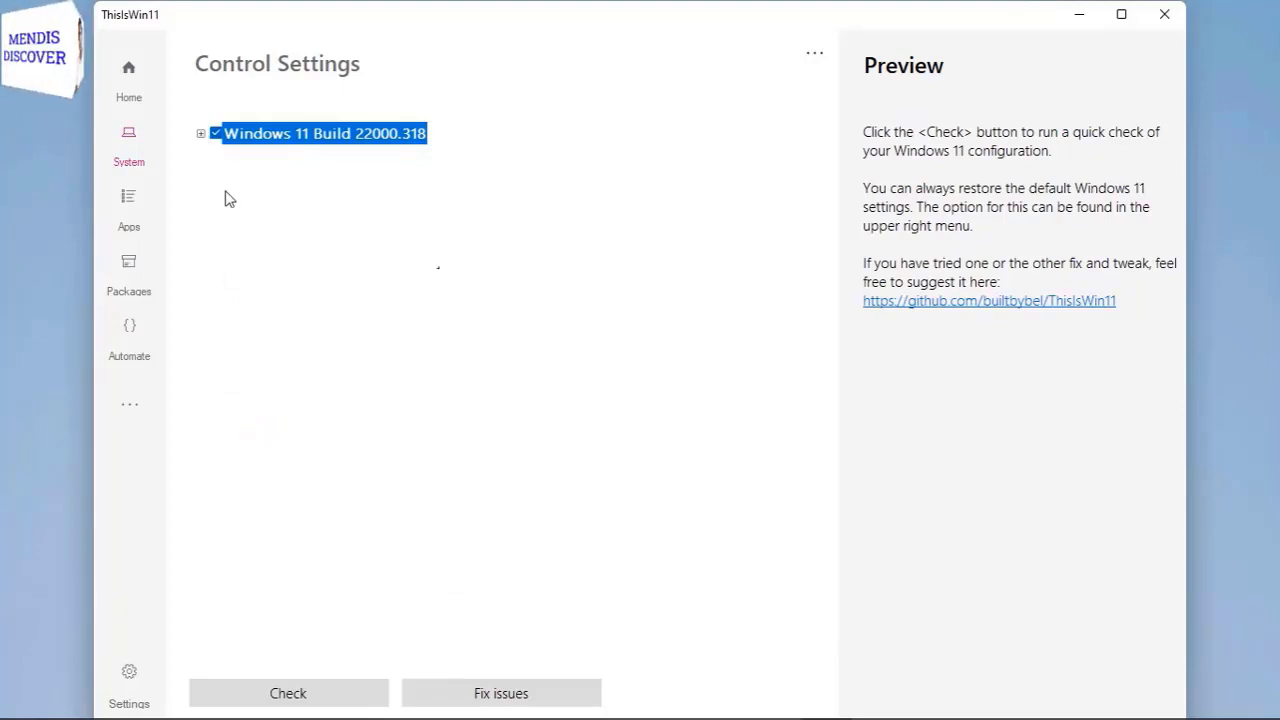
In the Apps module, add all installed apps to the recycle bin and restore them all to the apps list
click(120, 208)
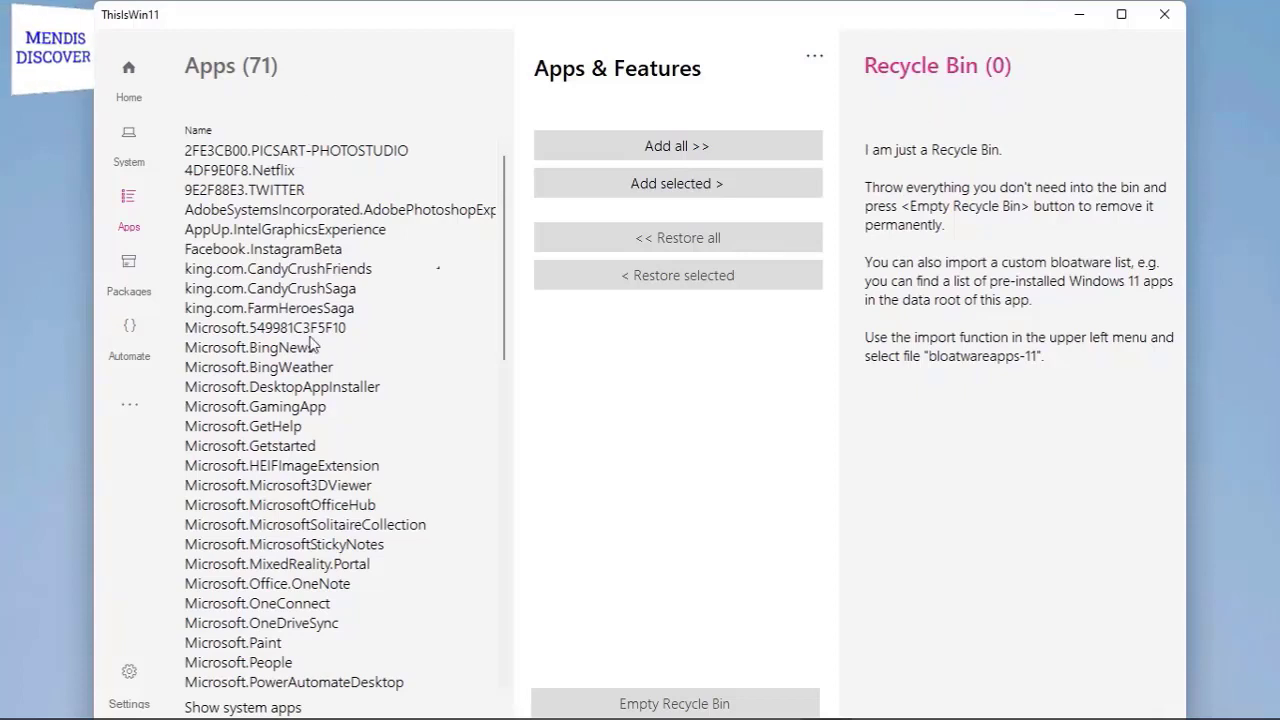
click(714, 152)
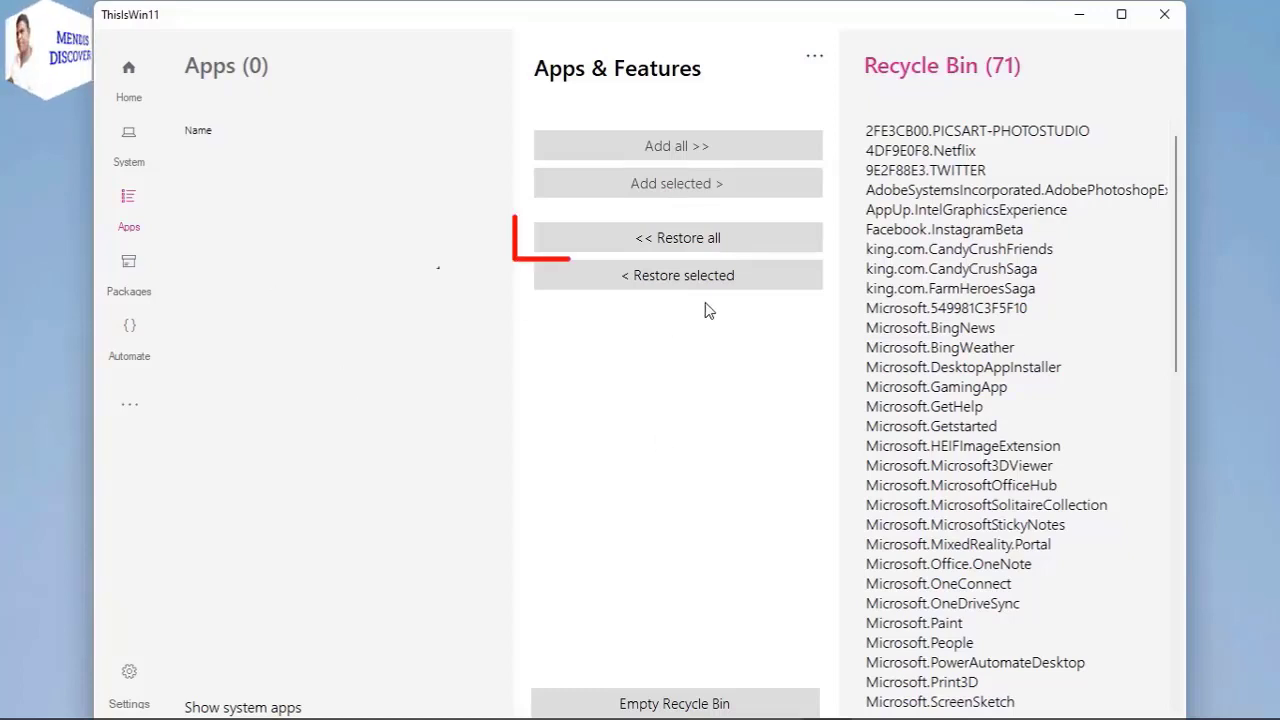
click(692, 239)
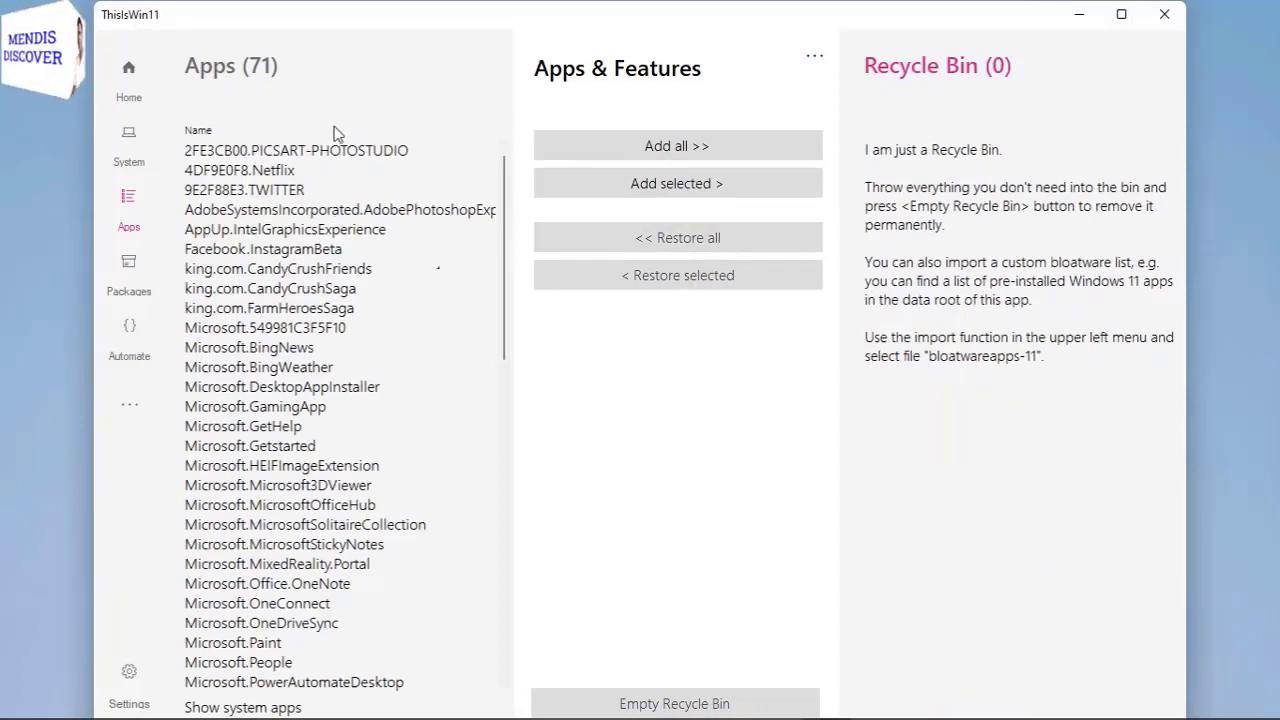
Look through the installed apps, import the bloatwareapps-11 list into the recycle bin, and review the apps it adds
scroll(352, 305, down, 5)
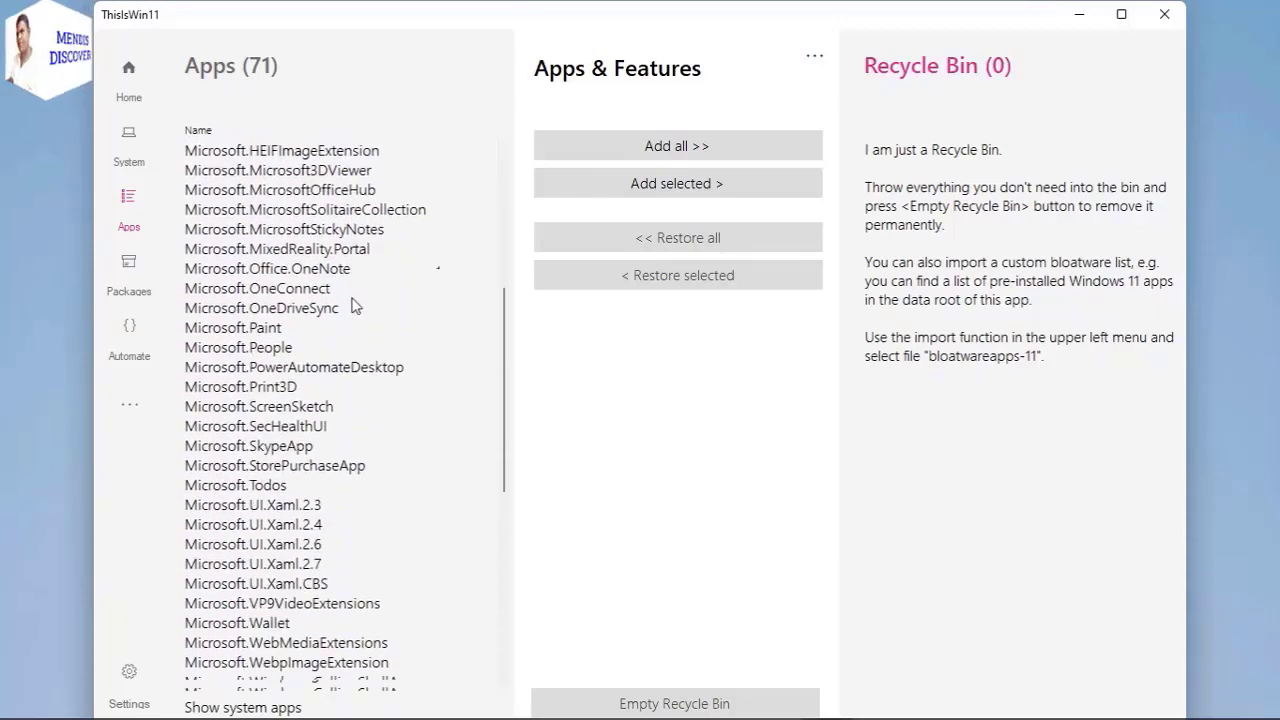
scroll(352, 305, down, 7)
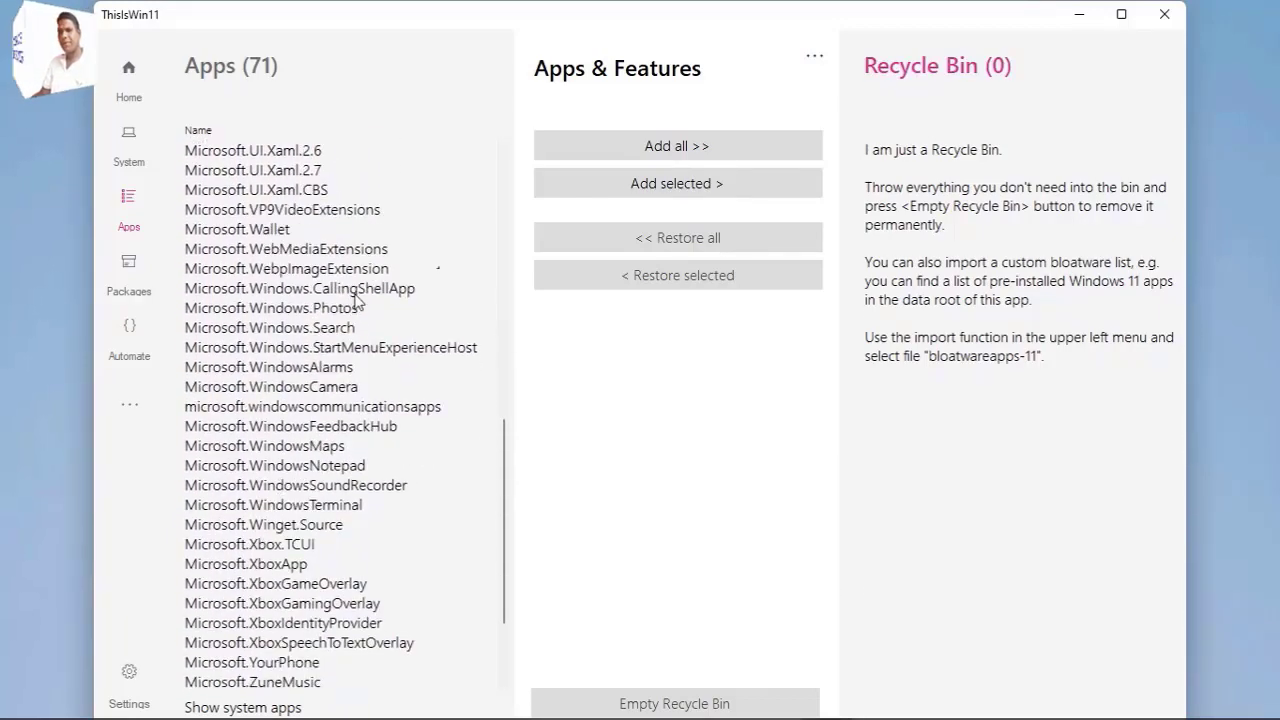
scroll(357, 300, down, 3)
scroll(362, 314, up, 12)
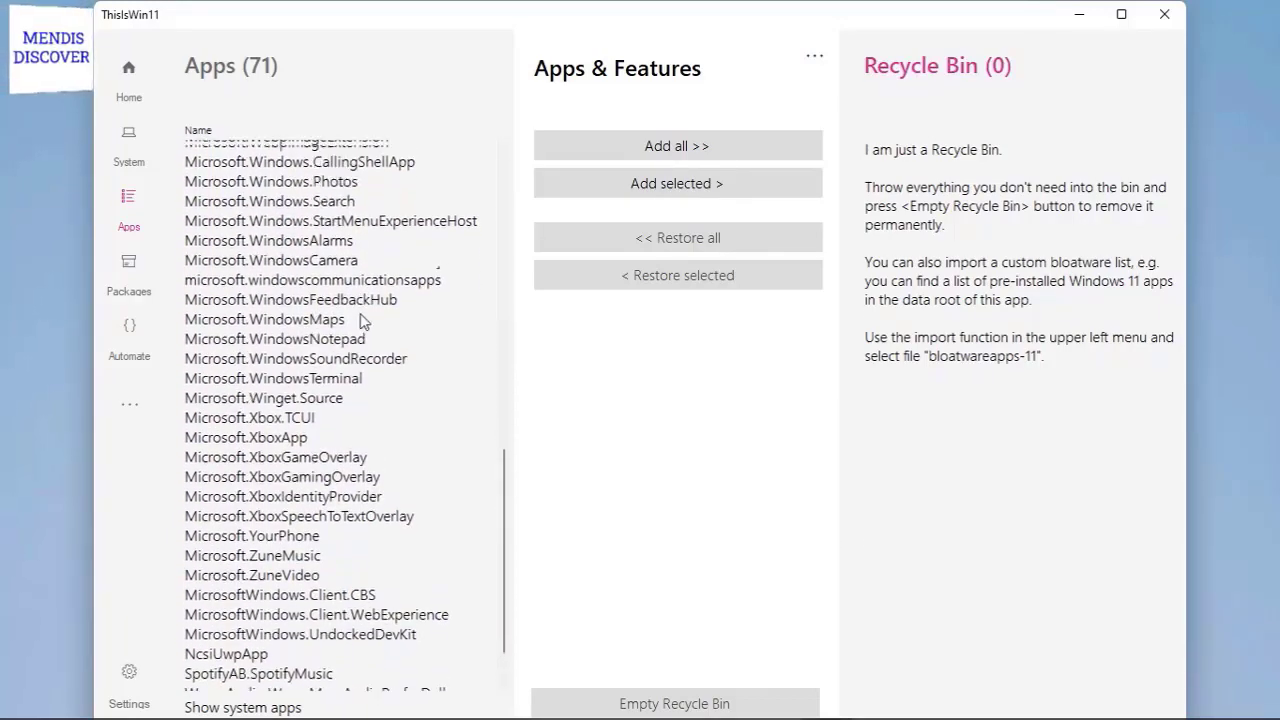
scroll(362, 320, up, 2)
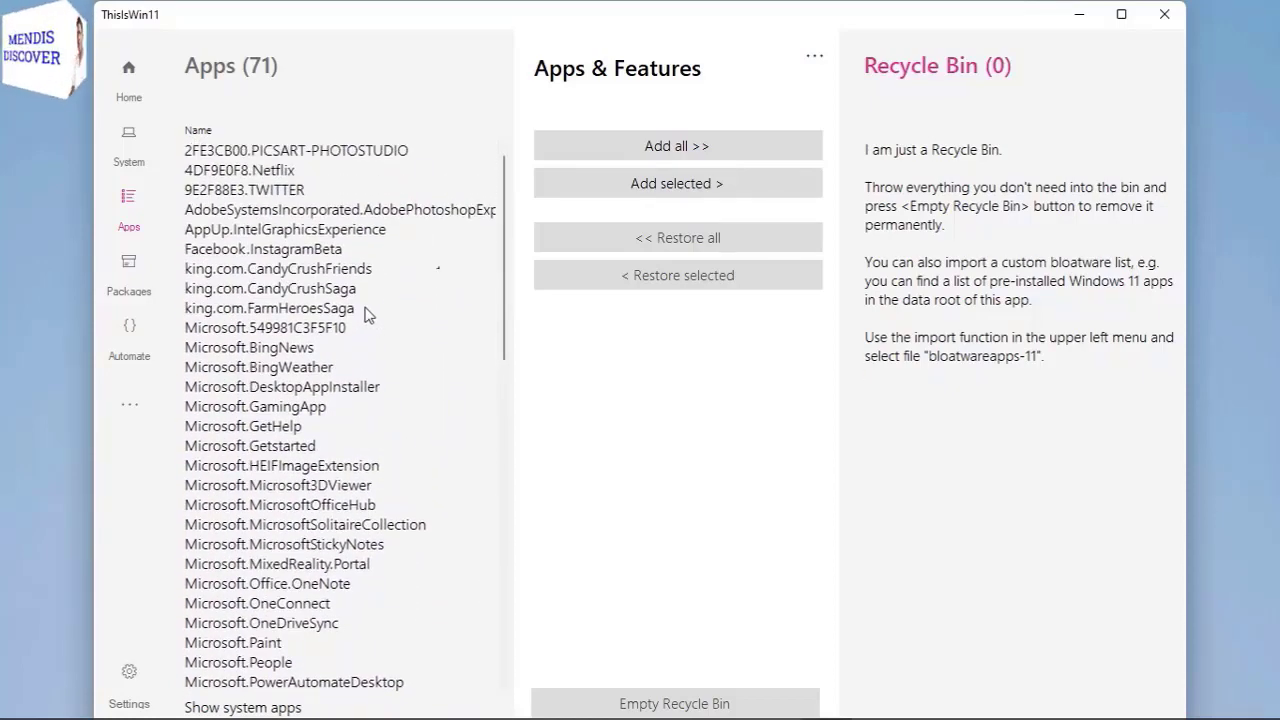
click(816, 60)
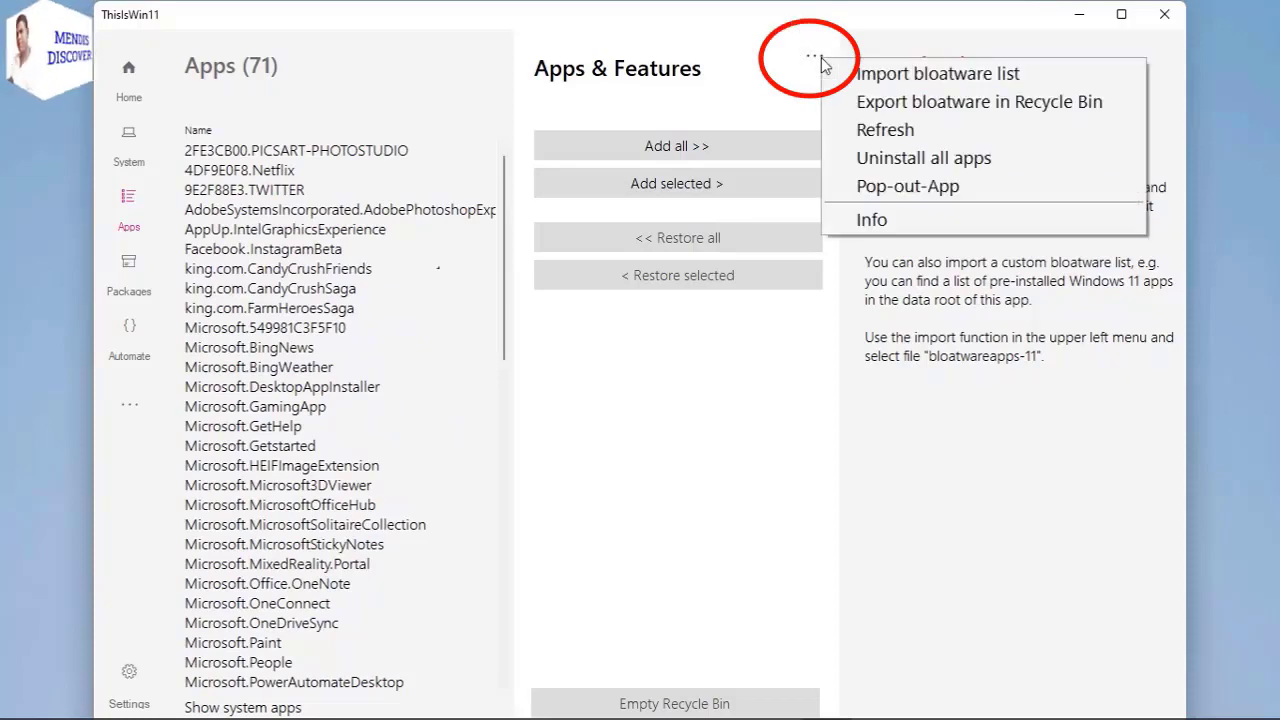
click(937, 74)
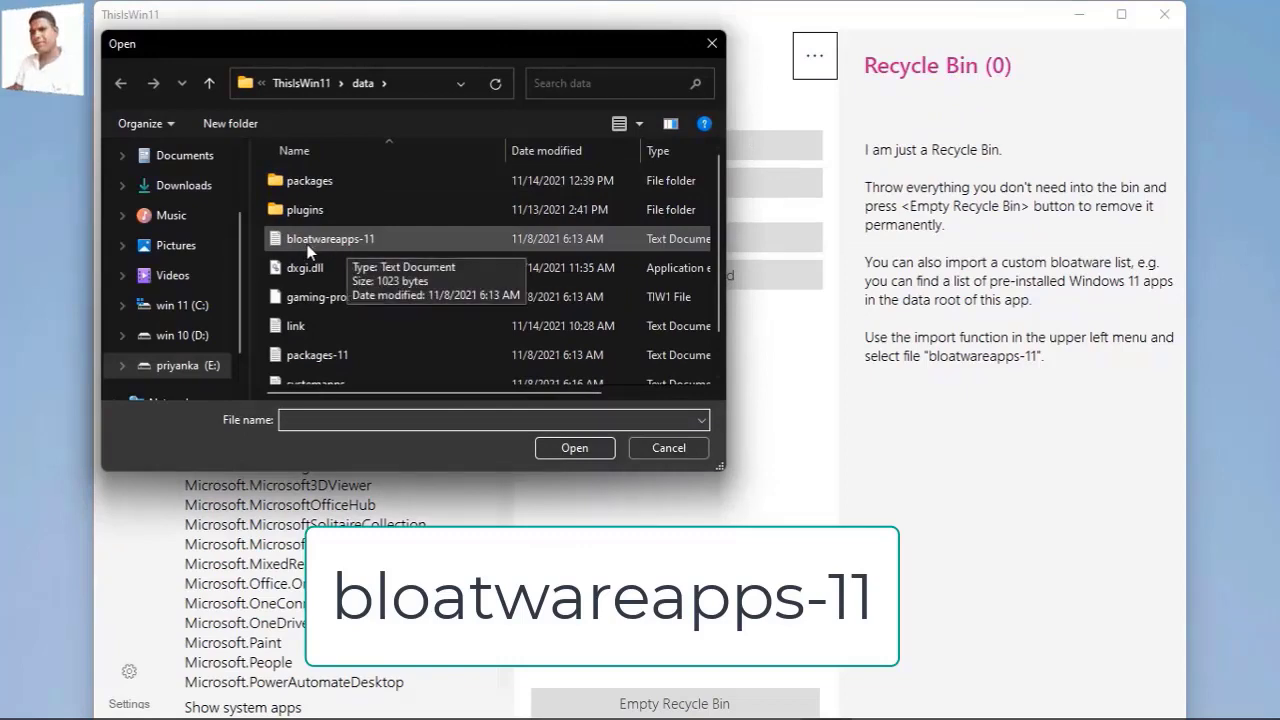
click(373, 241)
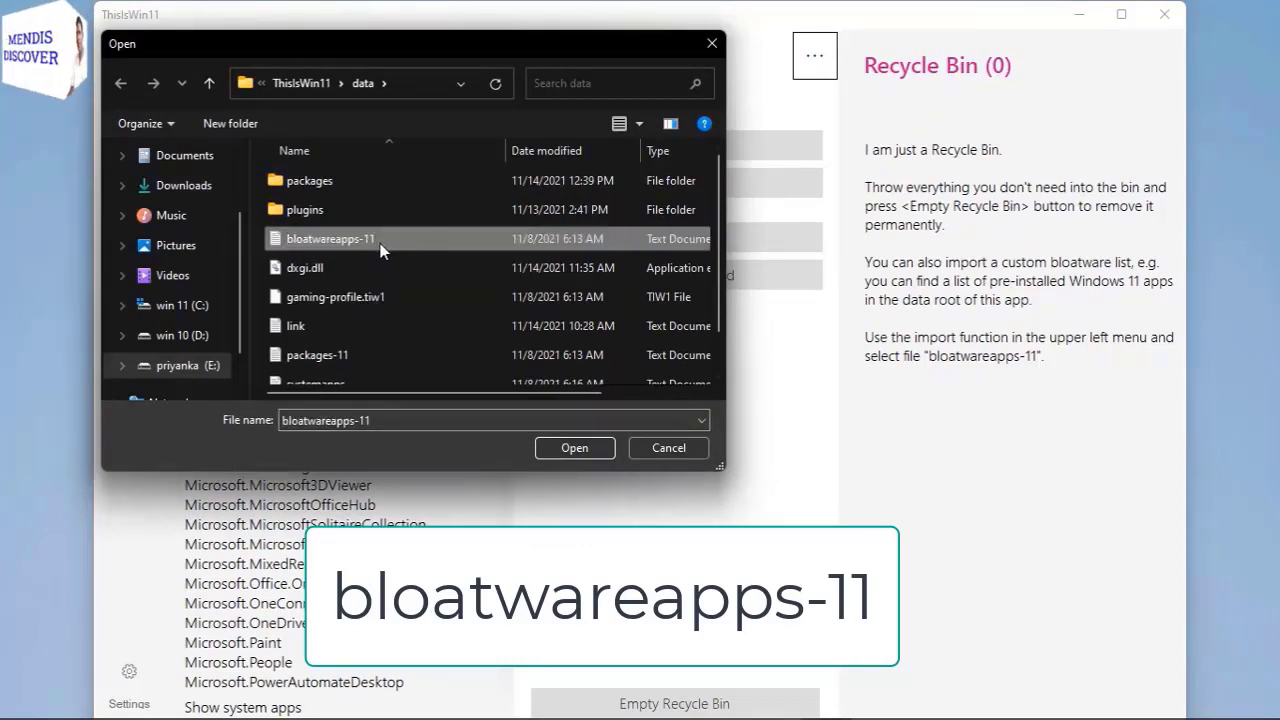
click(590, 448)
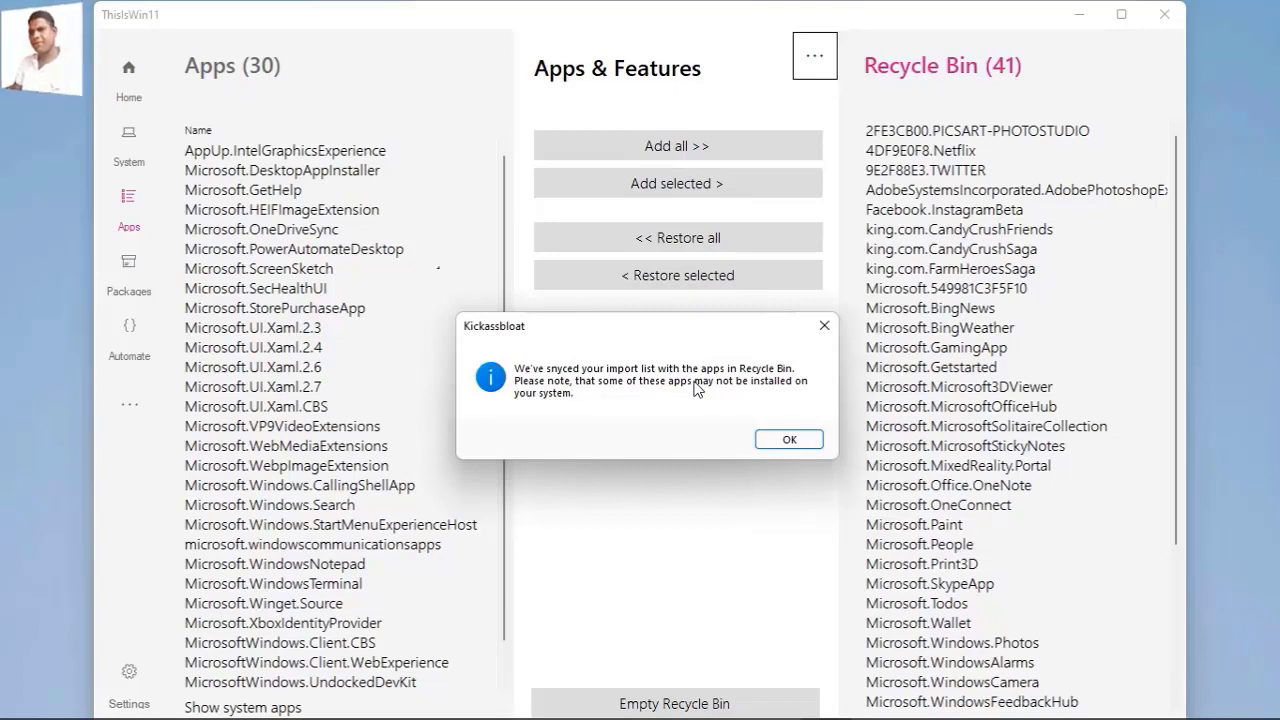
click(789, 440)
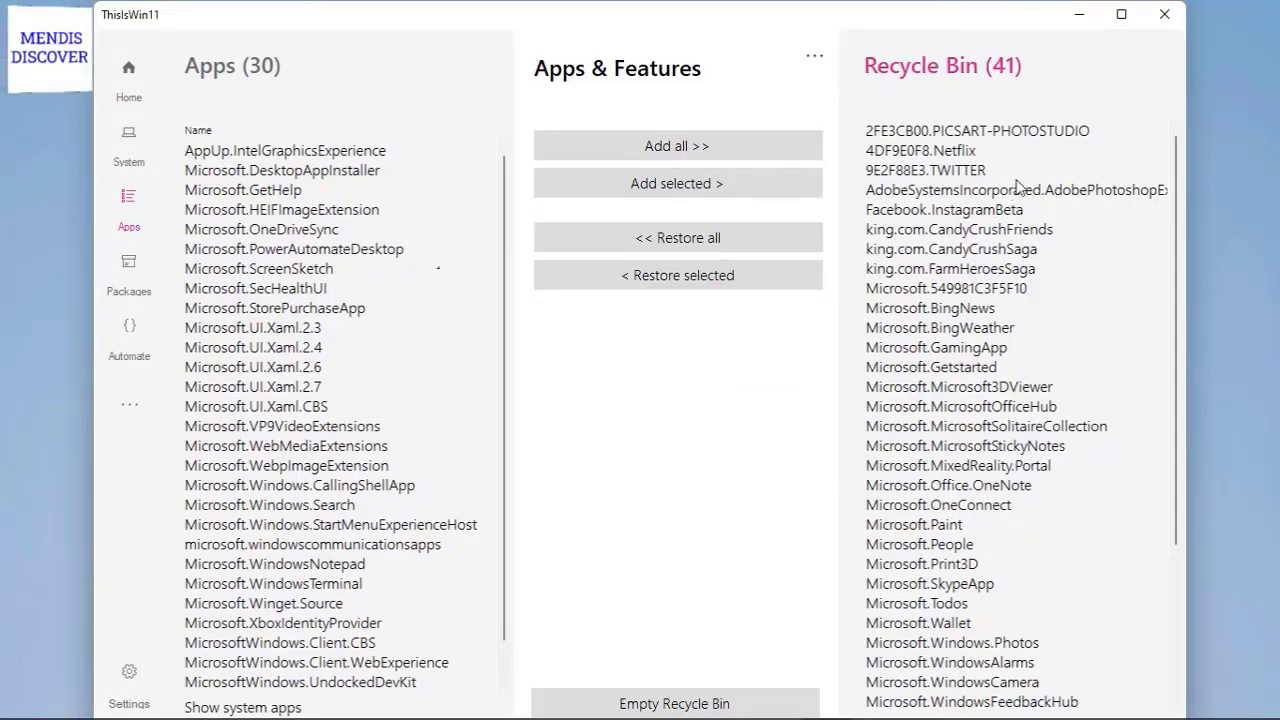
scroll(1016, 172, down, 5)
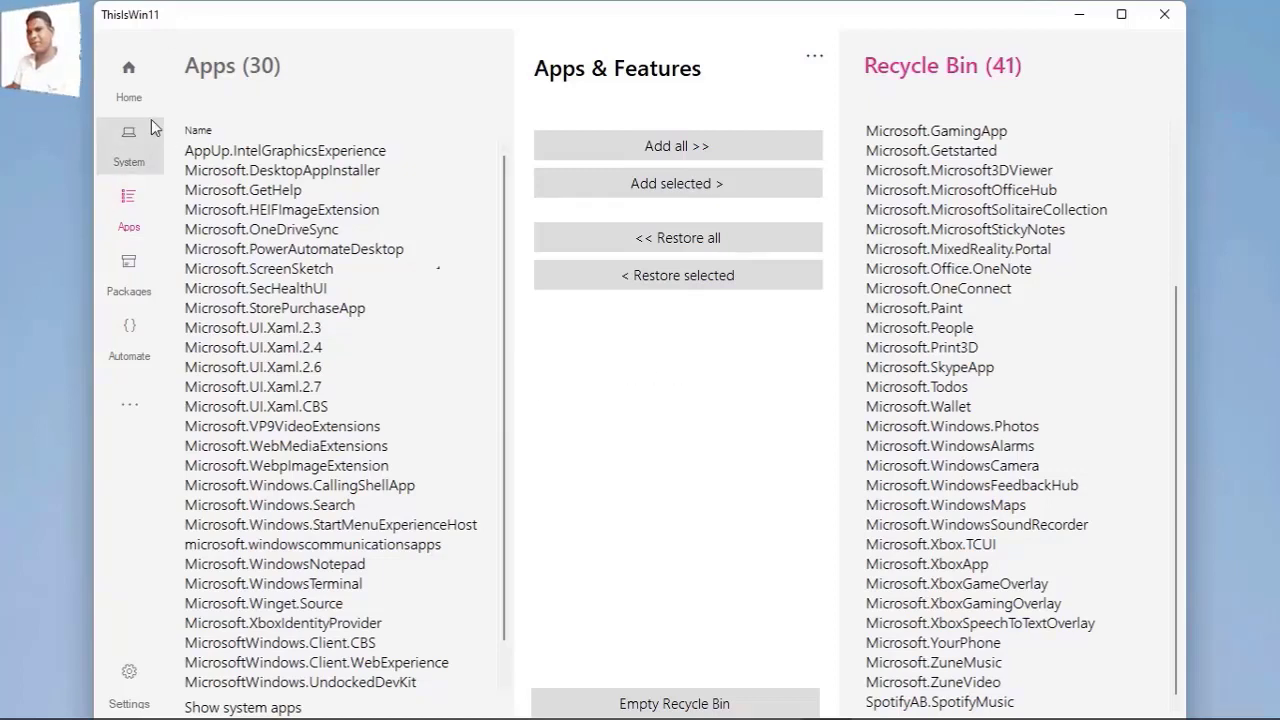
View the Packages module, and in Automate read the Install apps task's description and leave the task unselected
click(137, 288)
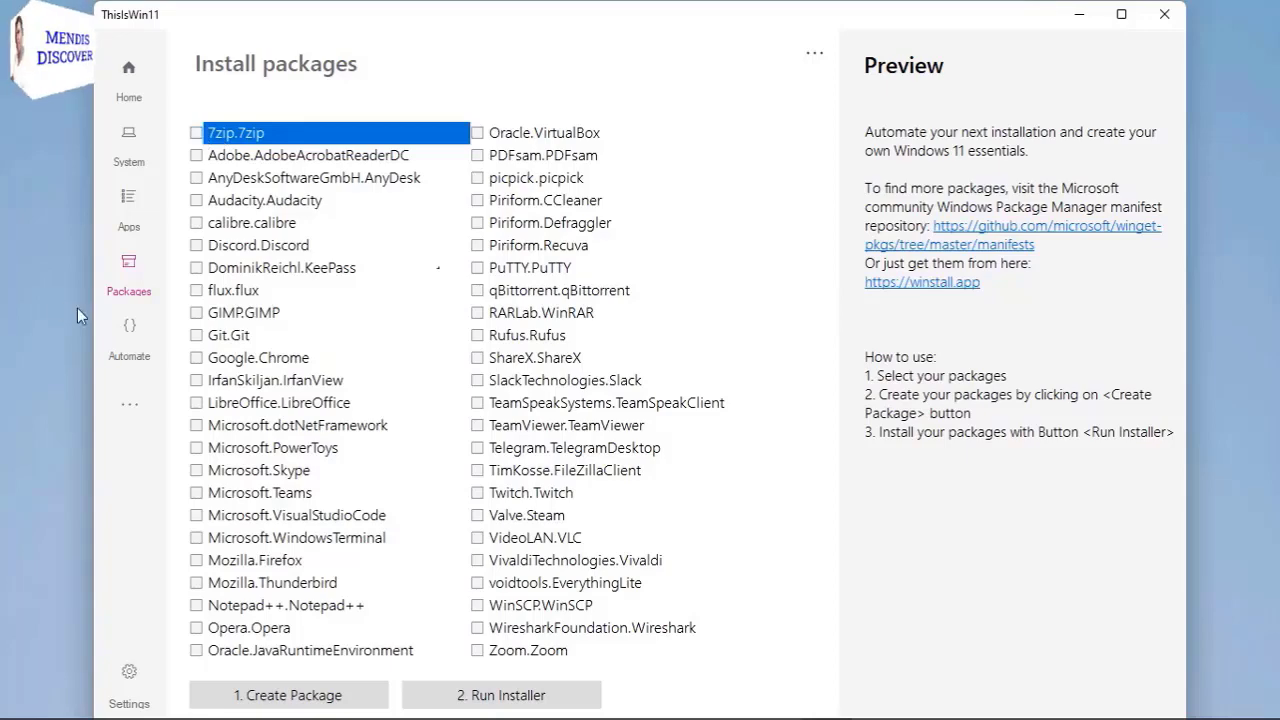
click(136, 348)
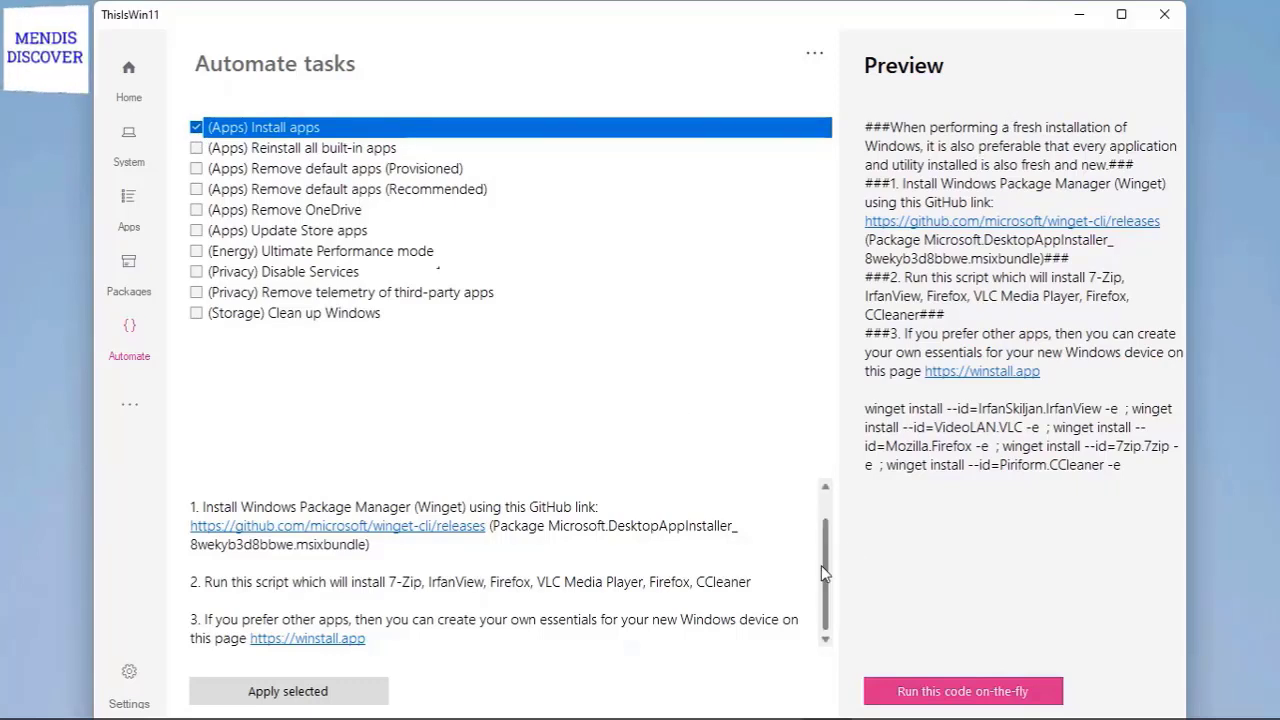
scroll(822, 560, up, 1)
scroll(810, 610, down, 1)
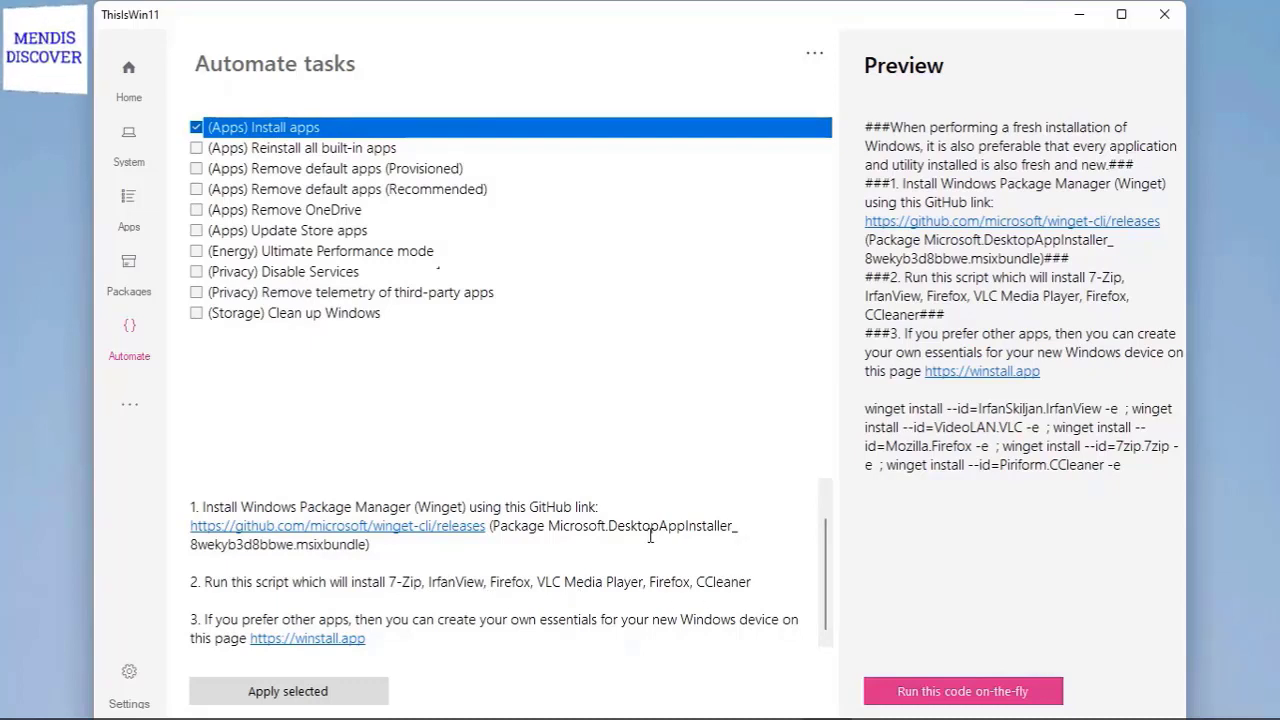
click(197, 128)
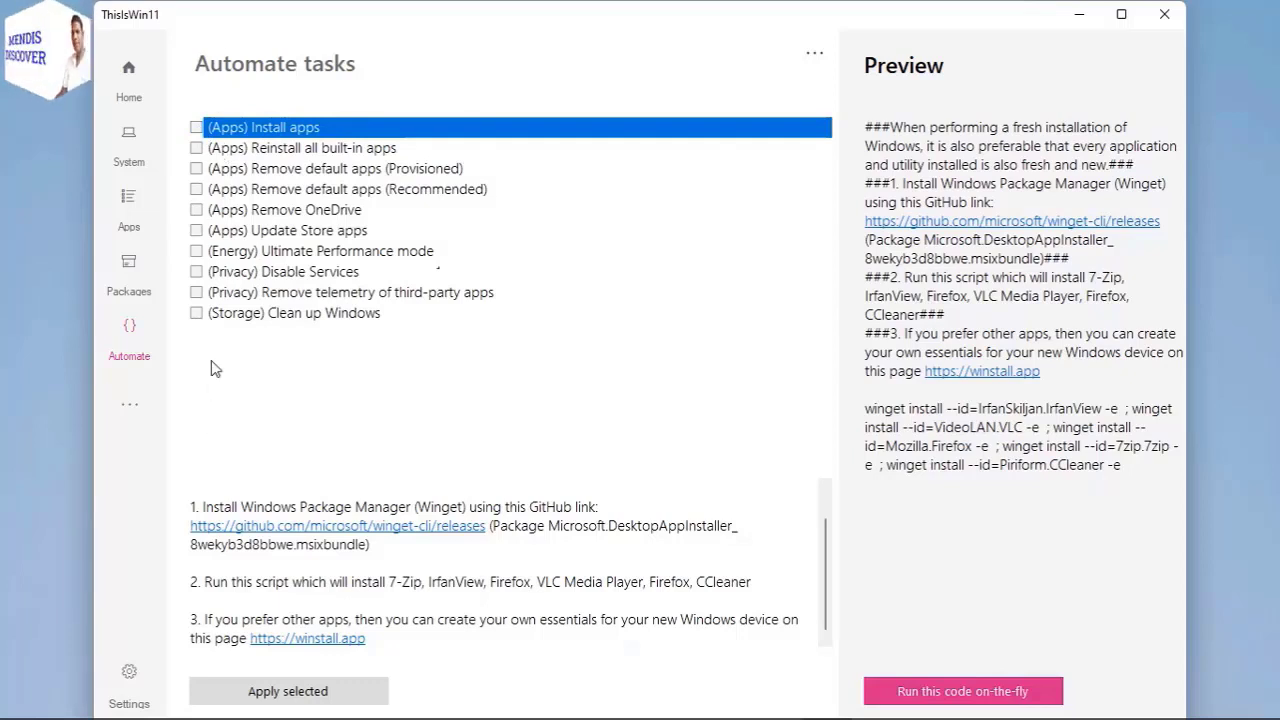
View the Extensions page with its plugins and the Settings page, and return to the Home page
click(130, 414)
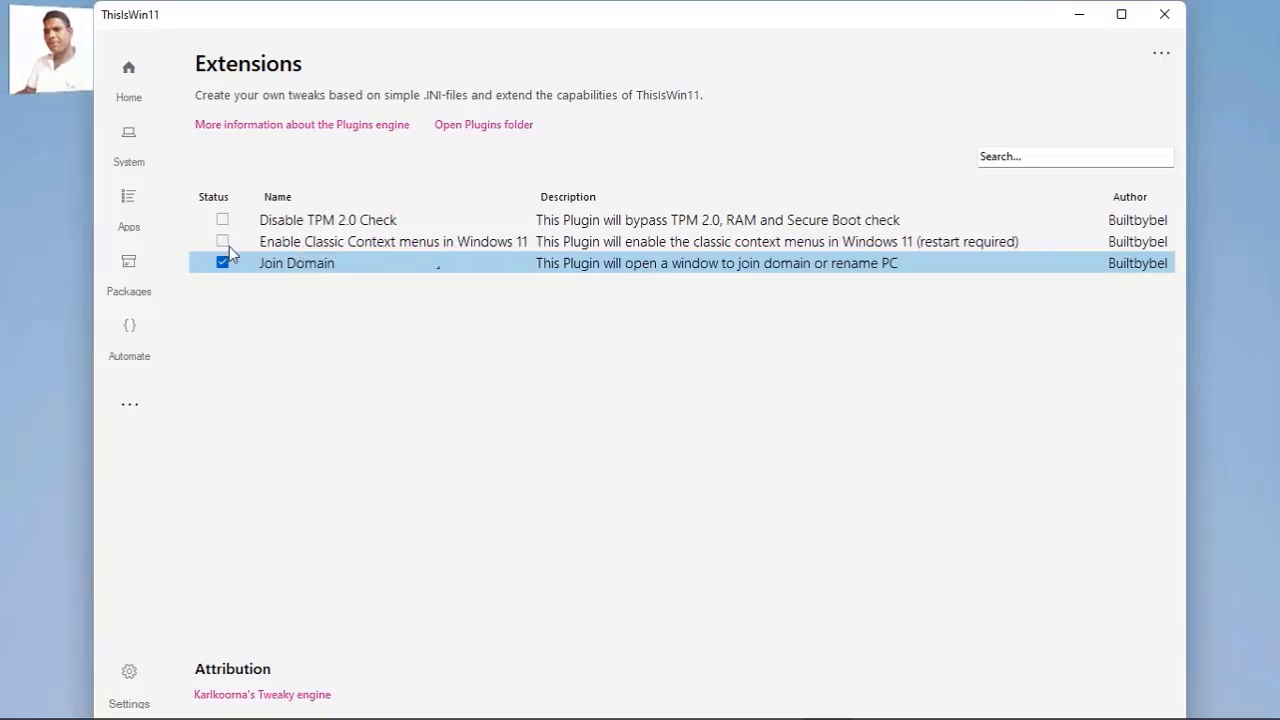
click(129, 673)
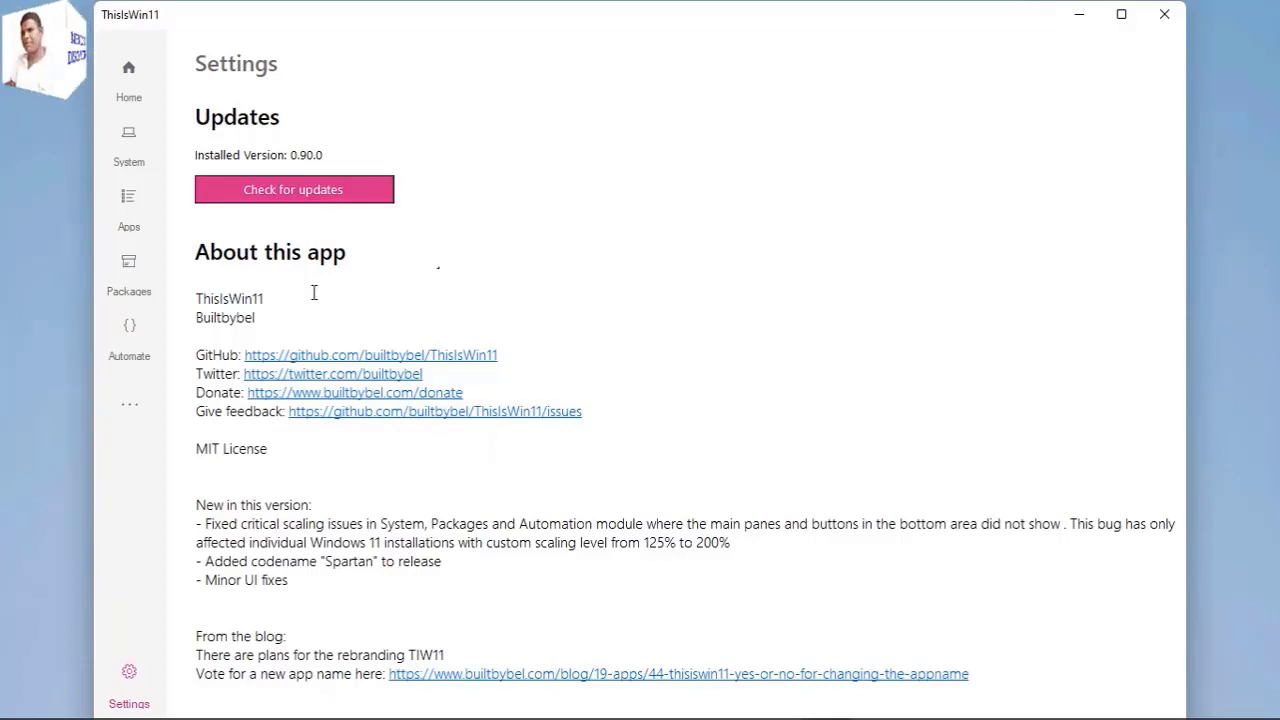
click(132, 98)
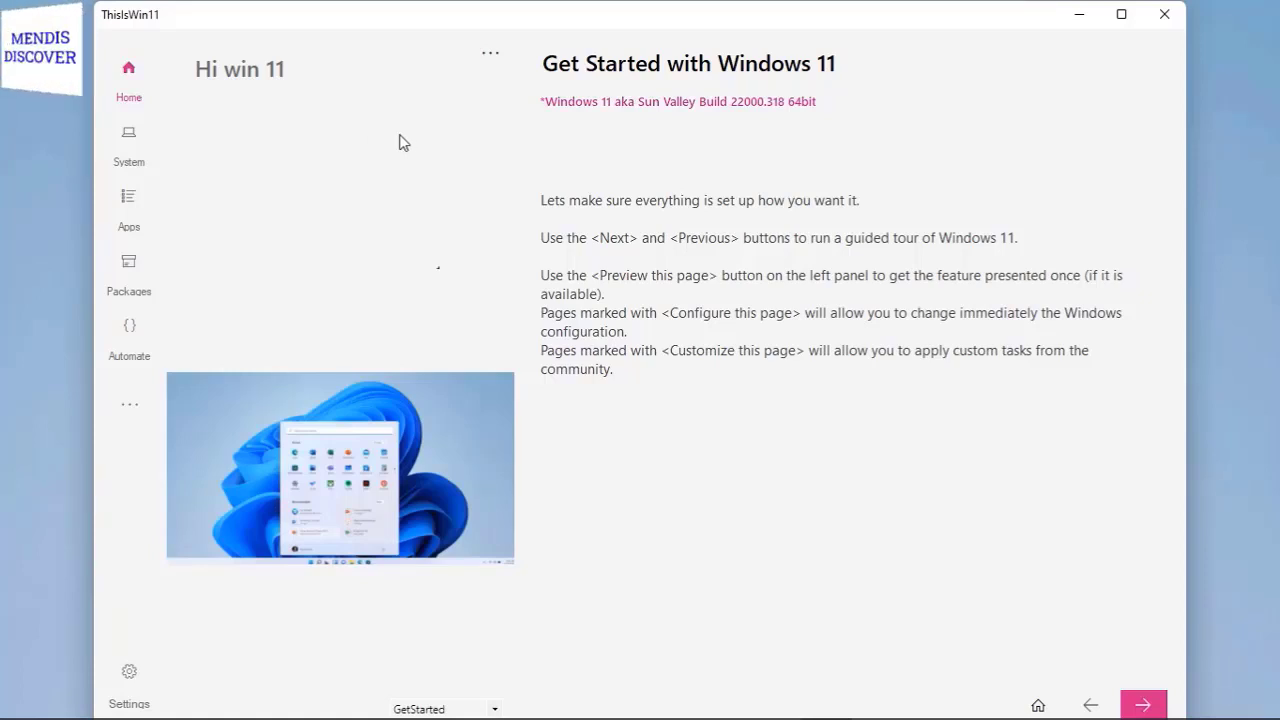
In the System module, examine the Personalization tweaks and the option to restore default Windows 11 settings, and collapse the tree
click(137, 148)
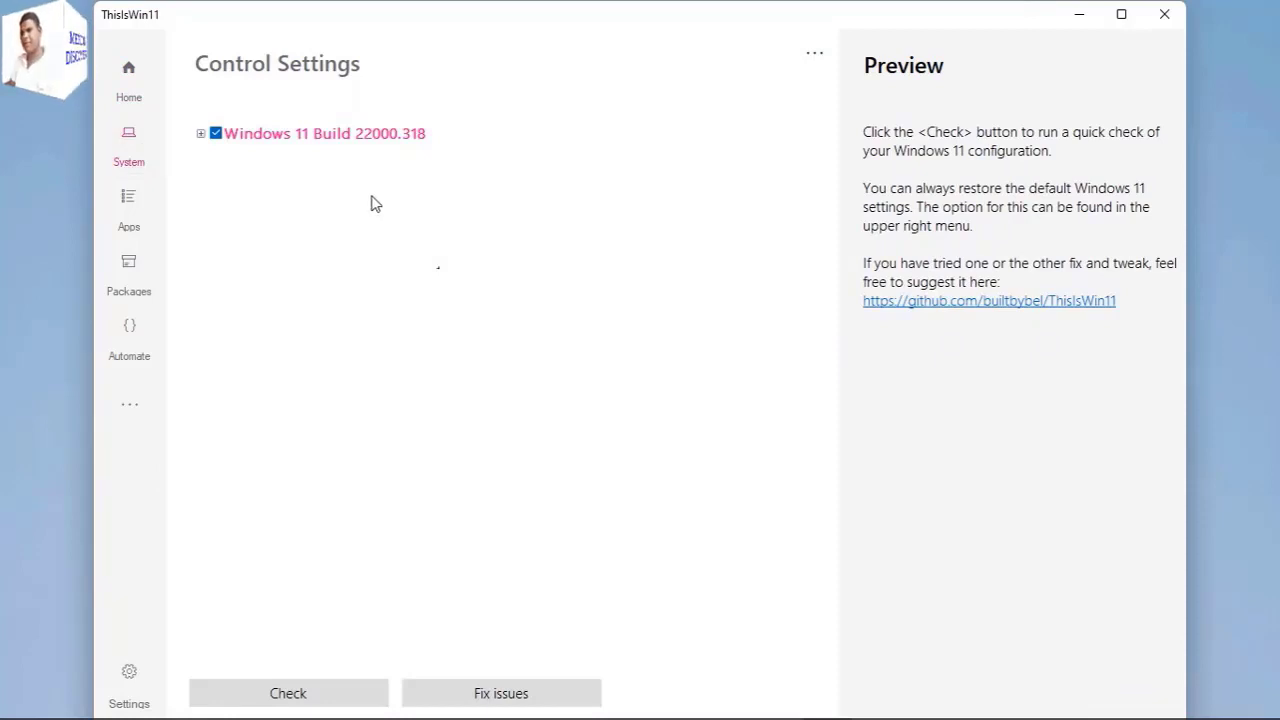
click(201, 134)
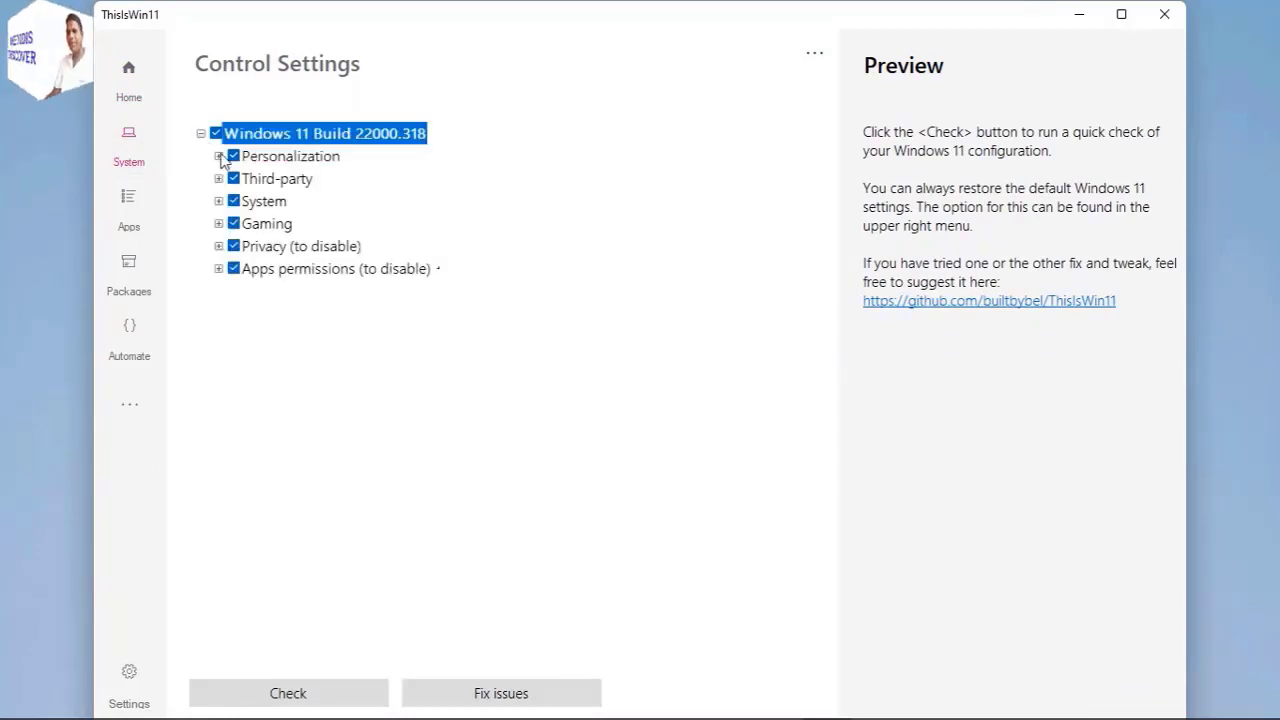
click(218, 156)
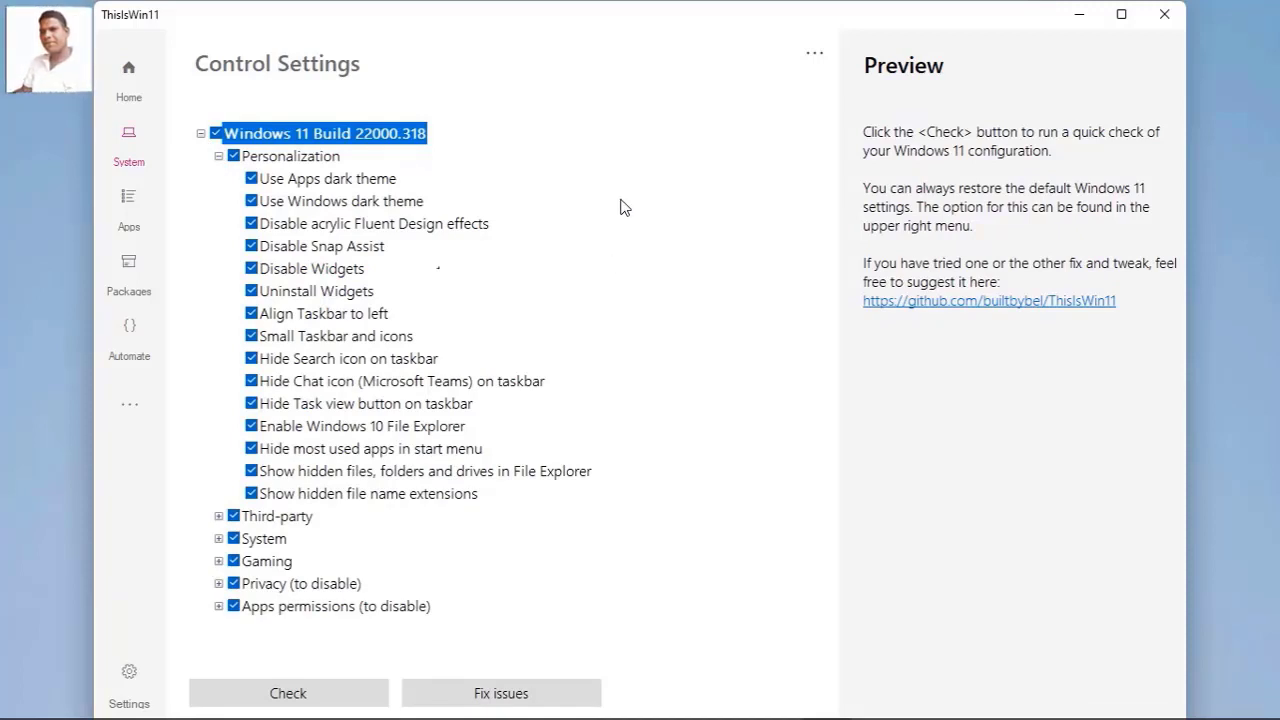
click(814, 55)
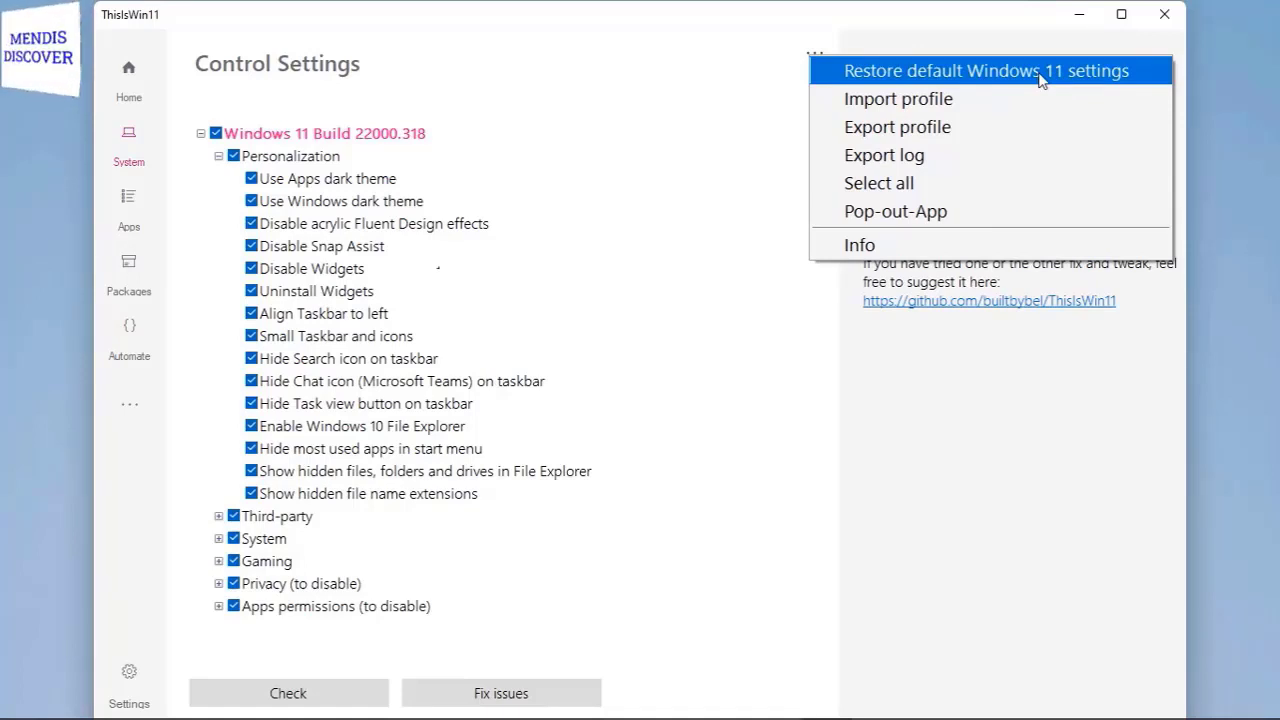
click(682, 163)
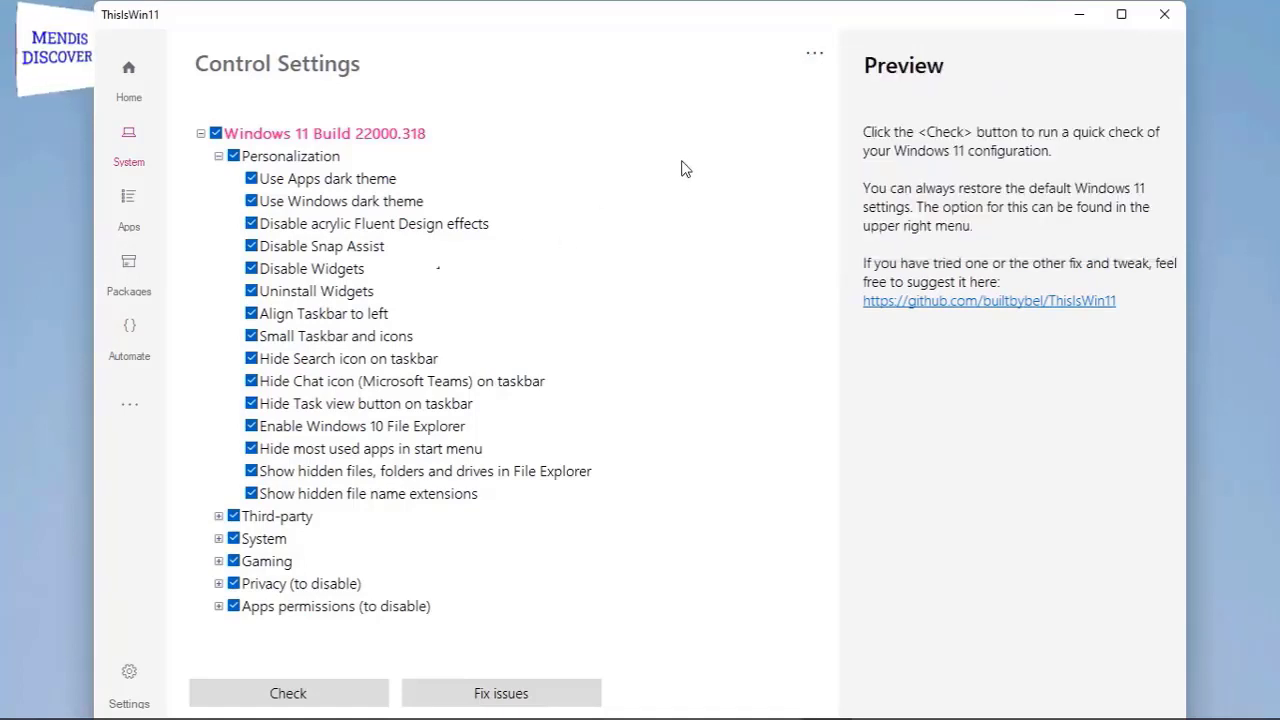
click(217, 156)
click(201, 133)
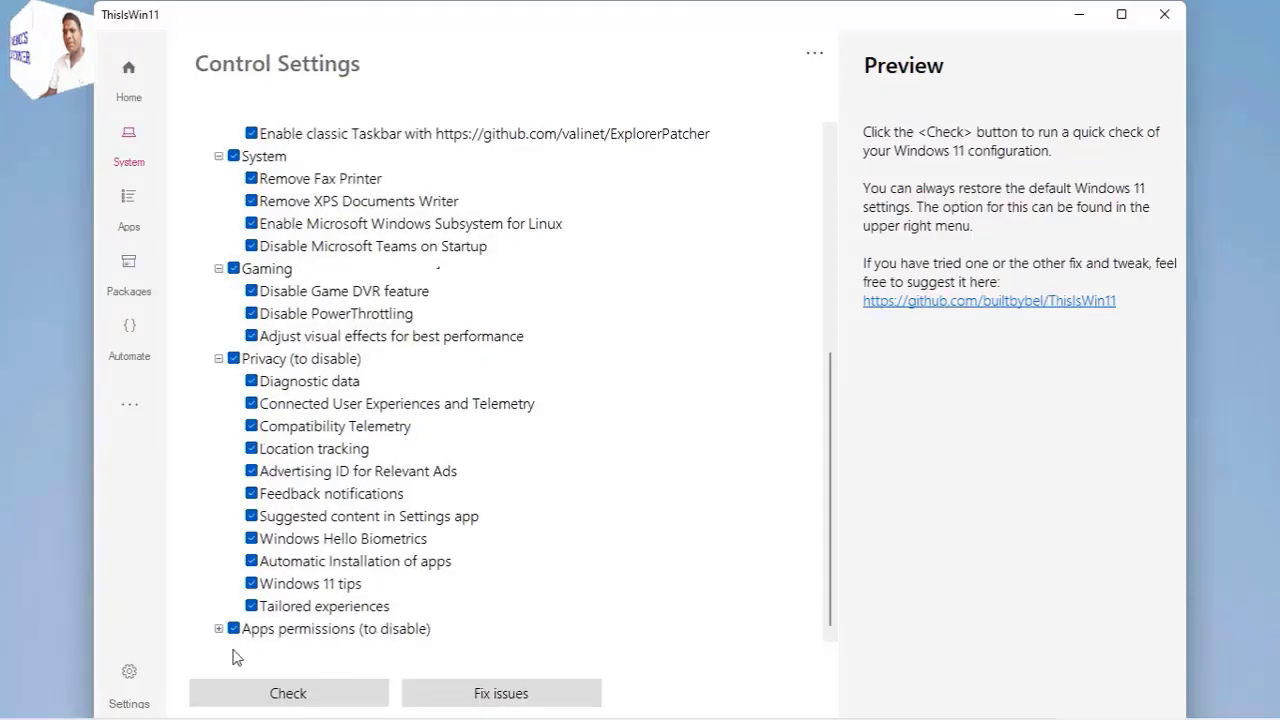
Under Apps permissions, deselect app access to camera and microphone, and run the configuration check
click(220, 623)
click(251, 178)
click(251, 201)
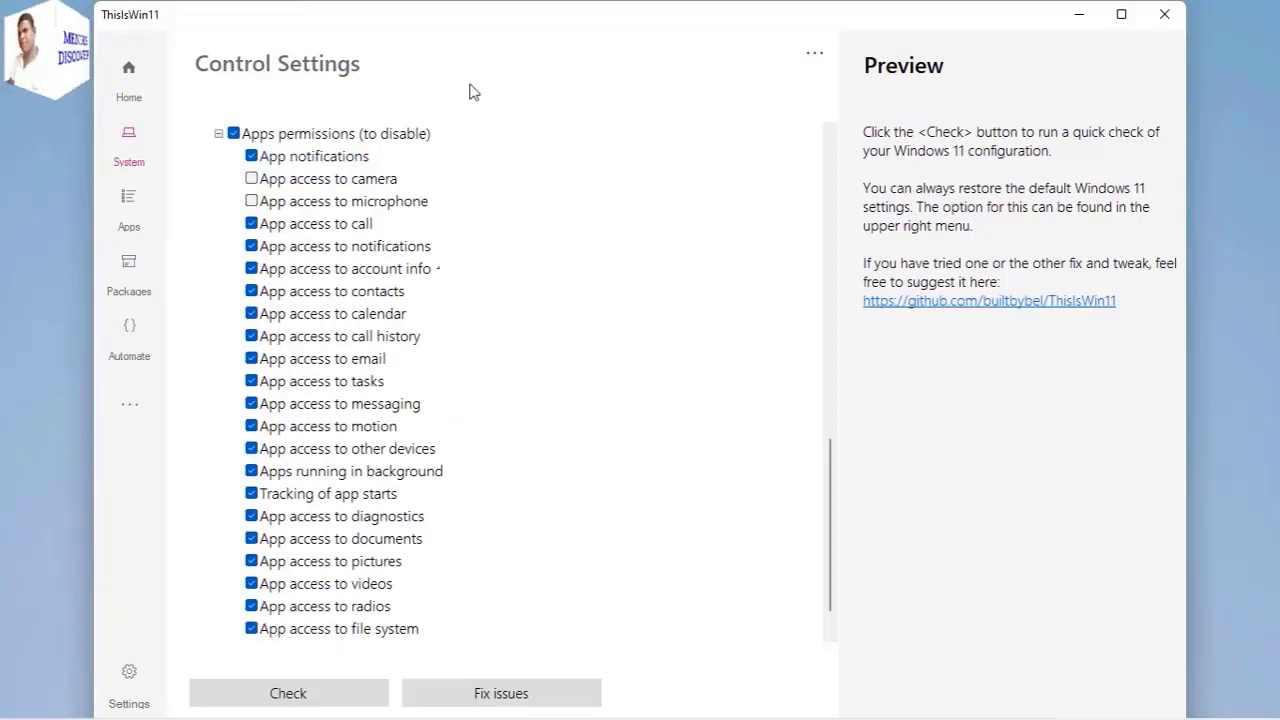
click(300, 694)
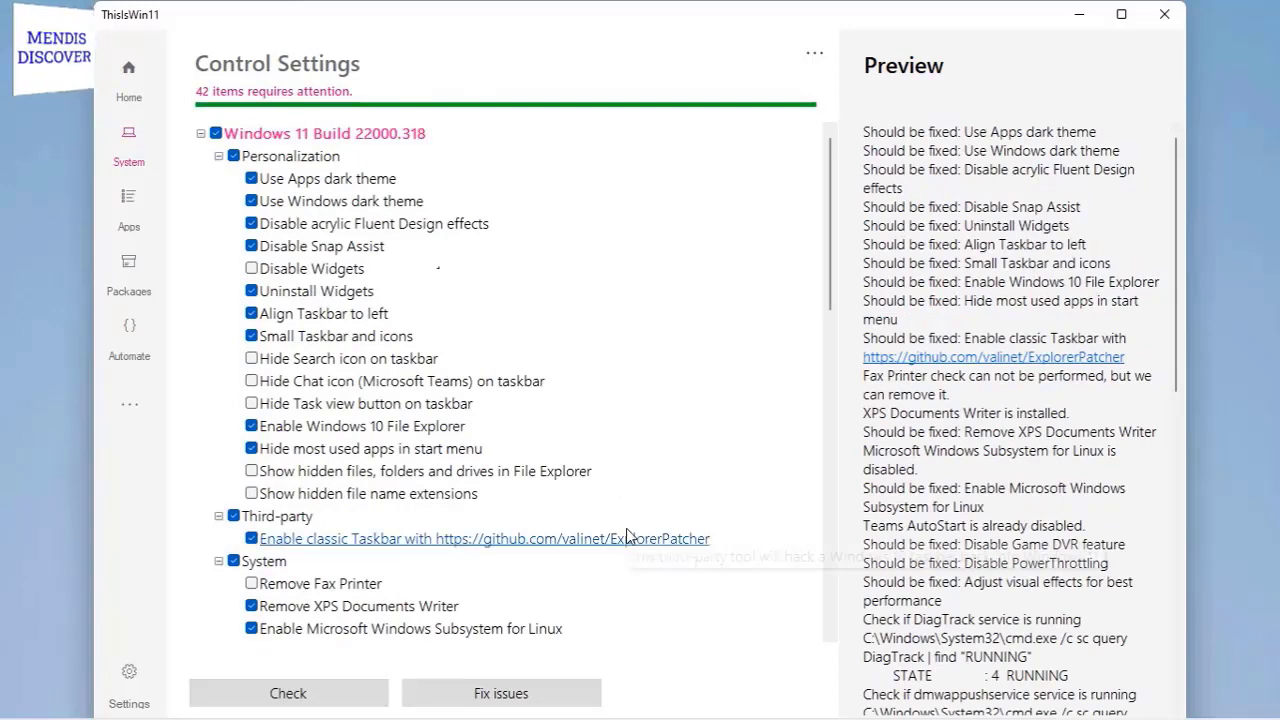
Additionally select Disable Widgets, Hide Chat icon on taskbar, Show hidden files in File Explorer and Remove Fax Printer
click(251, 268)
click(261, 384)
click(252, 472)
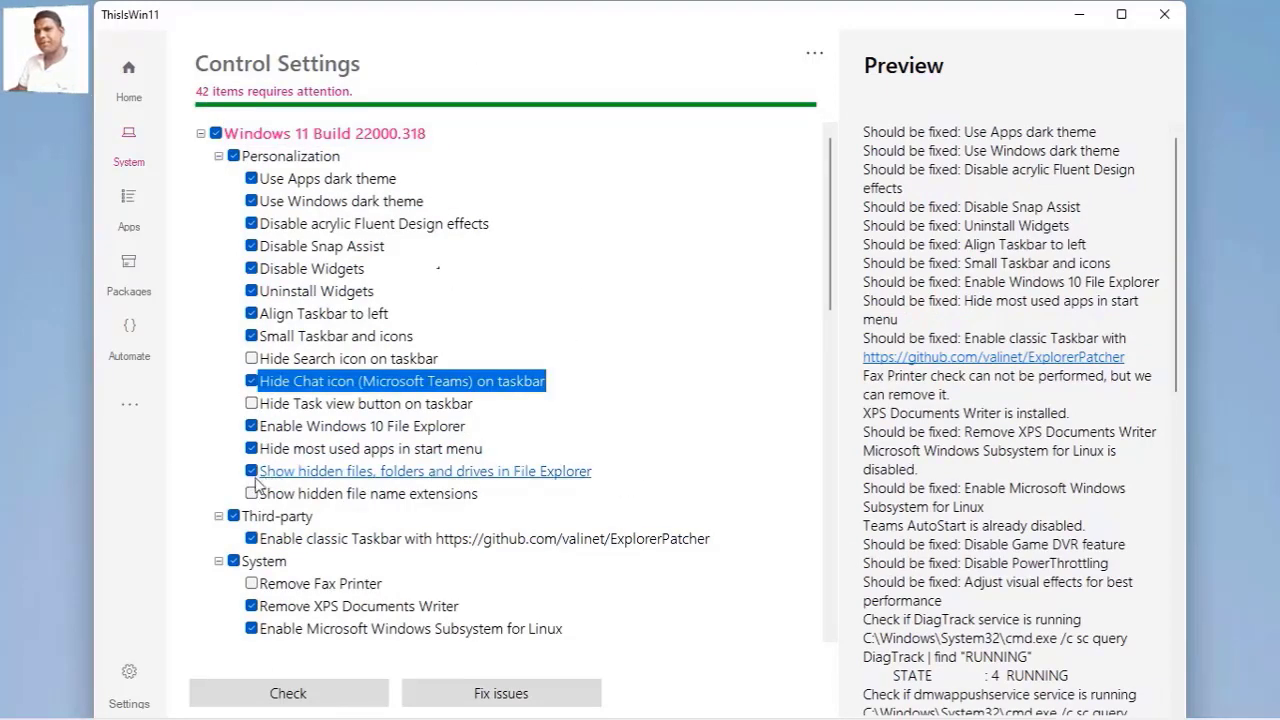
click(252, 584)
scroll(648, 478, down, 4)
click(254, 516)
scroll(257, 517, down, 1)
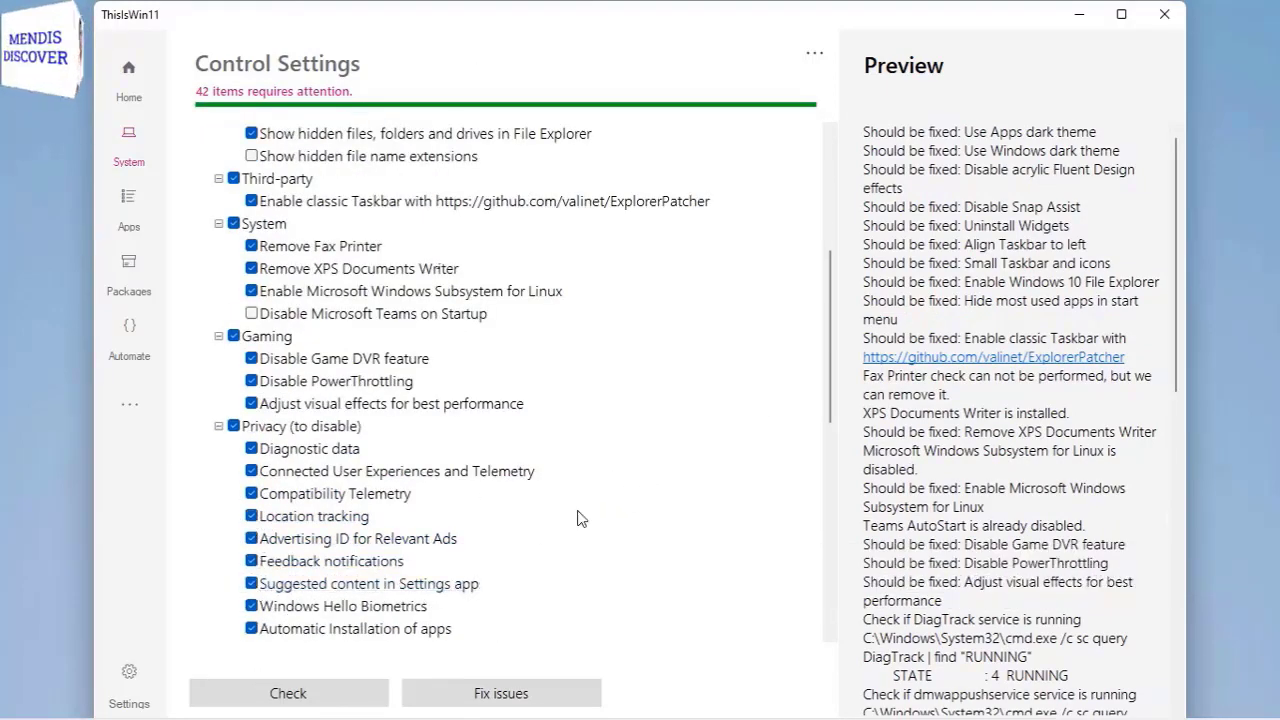
scroll(300, 563, down, 9)
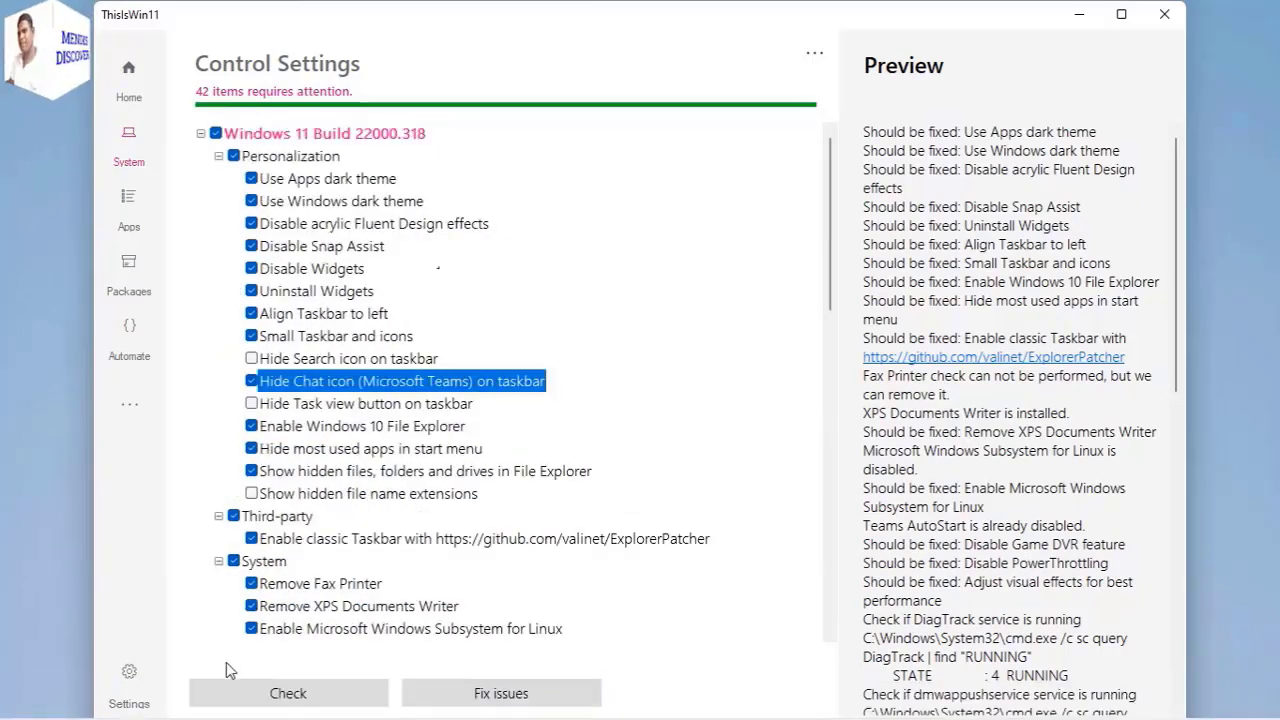
Rerun the configuration check, fix the selected issues, and review the log of applied changes
click(286, 693)
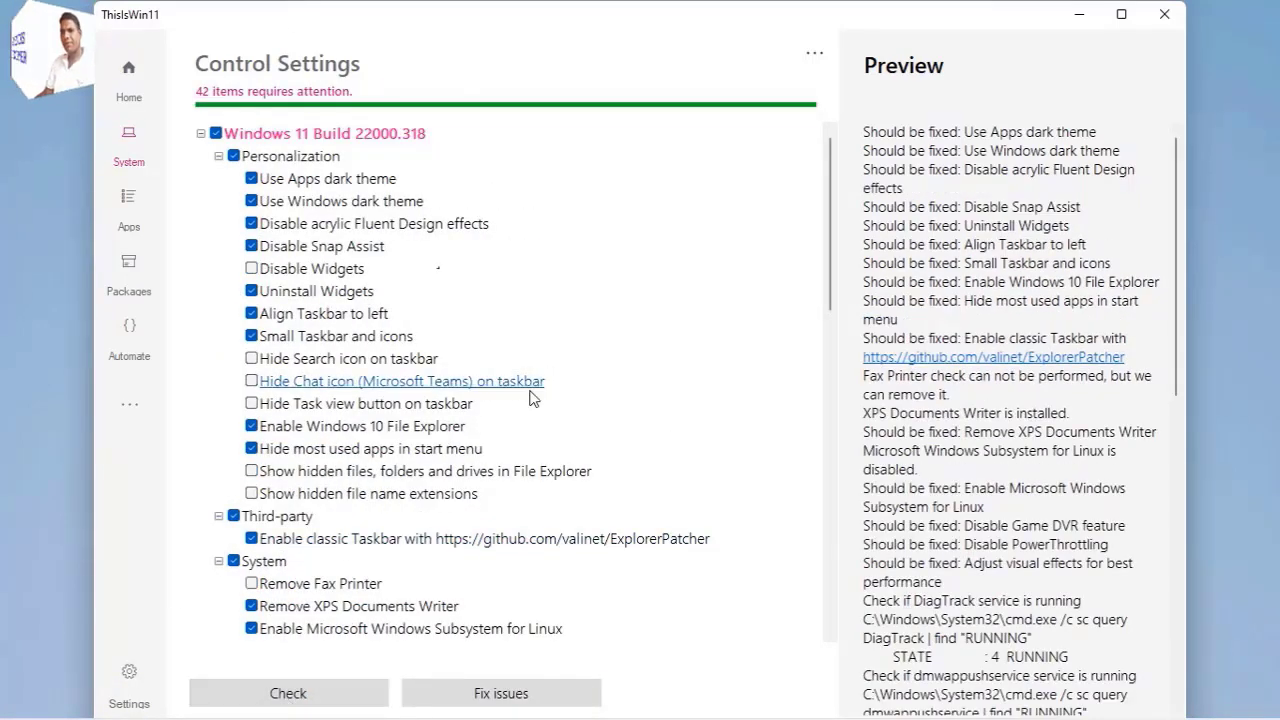
click(490, 692)
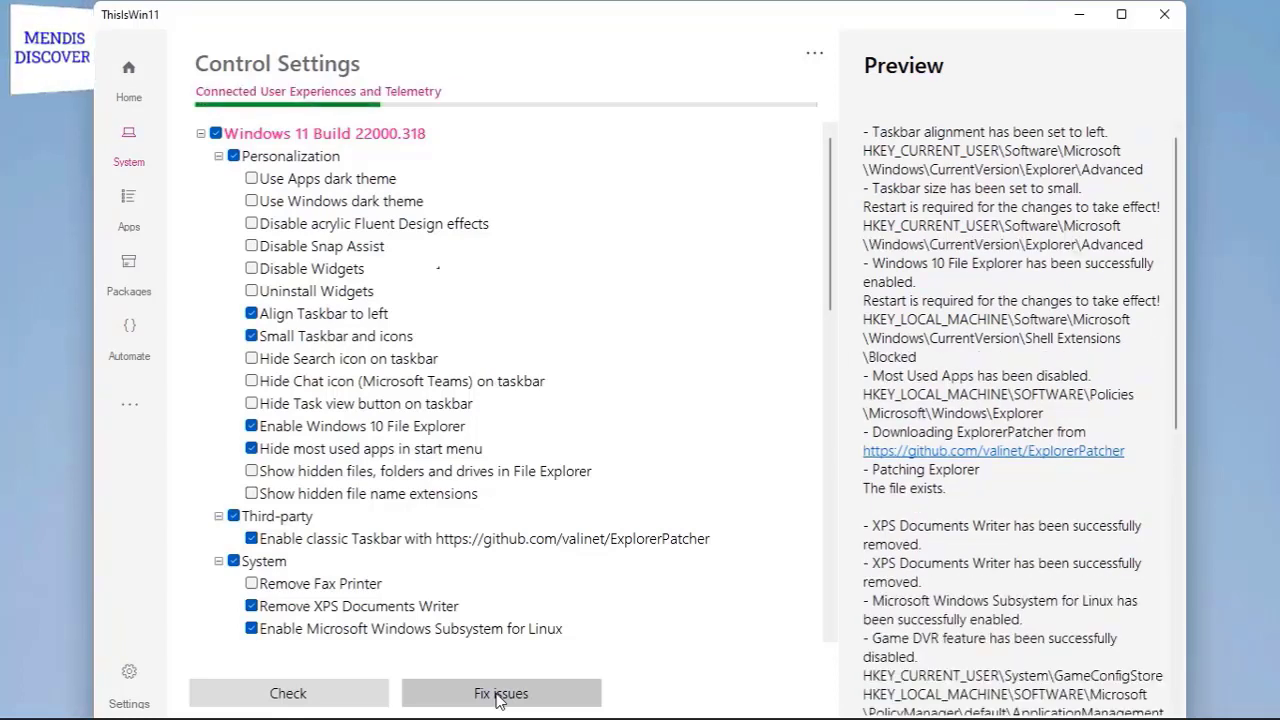
drag(1176, 331, 1175, 640)
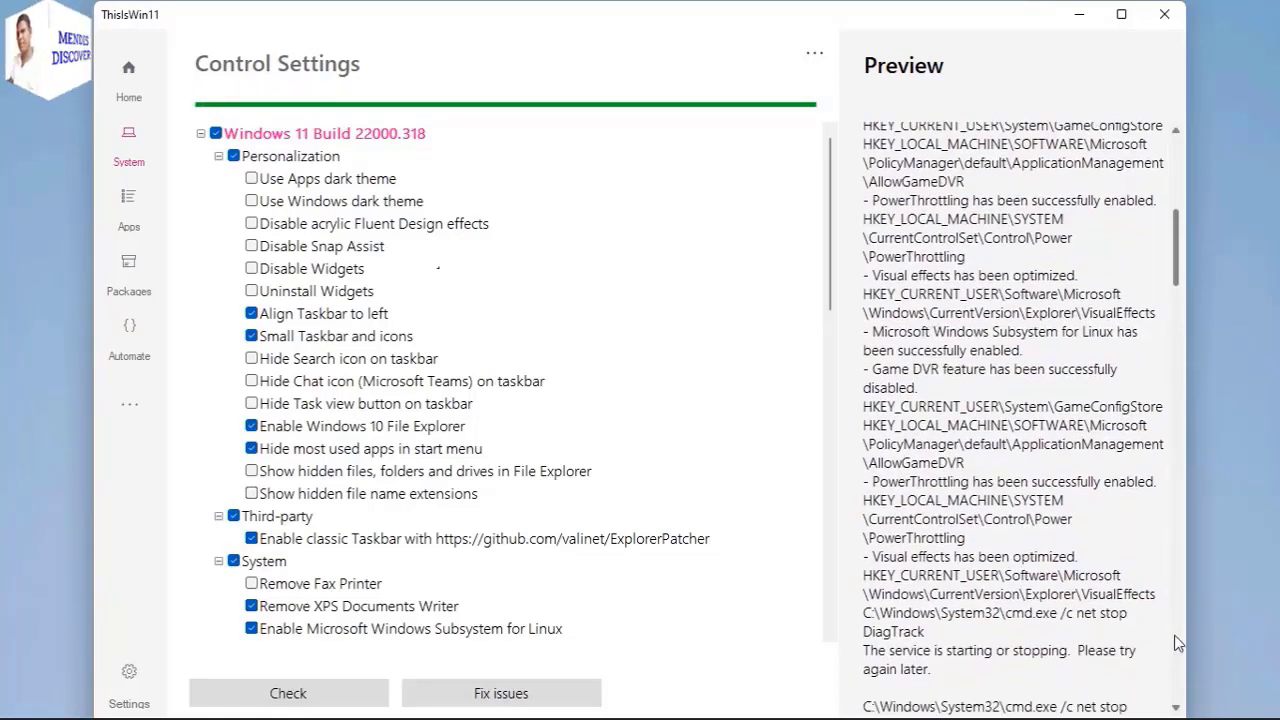
drag(1176, 250, 1180, 694)
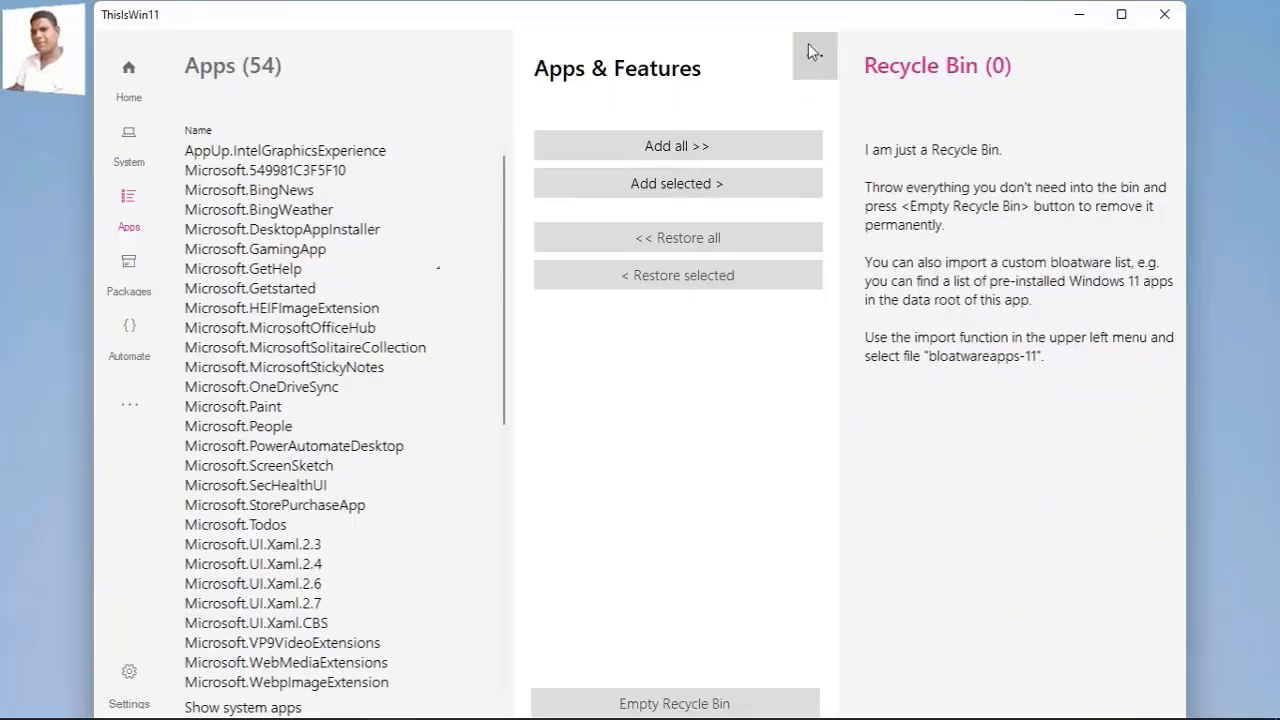
In the Apps module, import the bloatwareapps-11 list again to fill the empty recycle bin
click(815, 62)
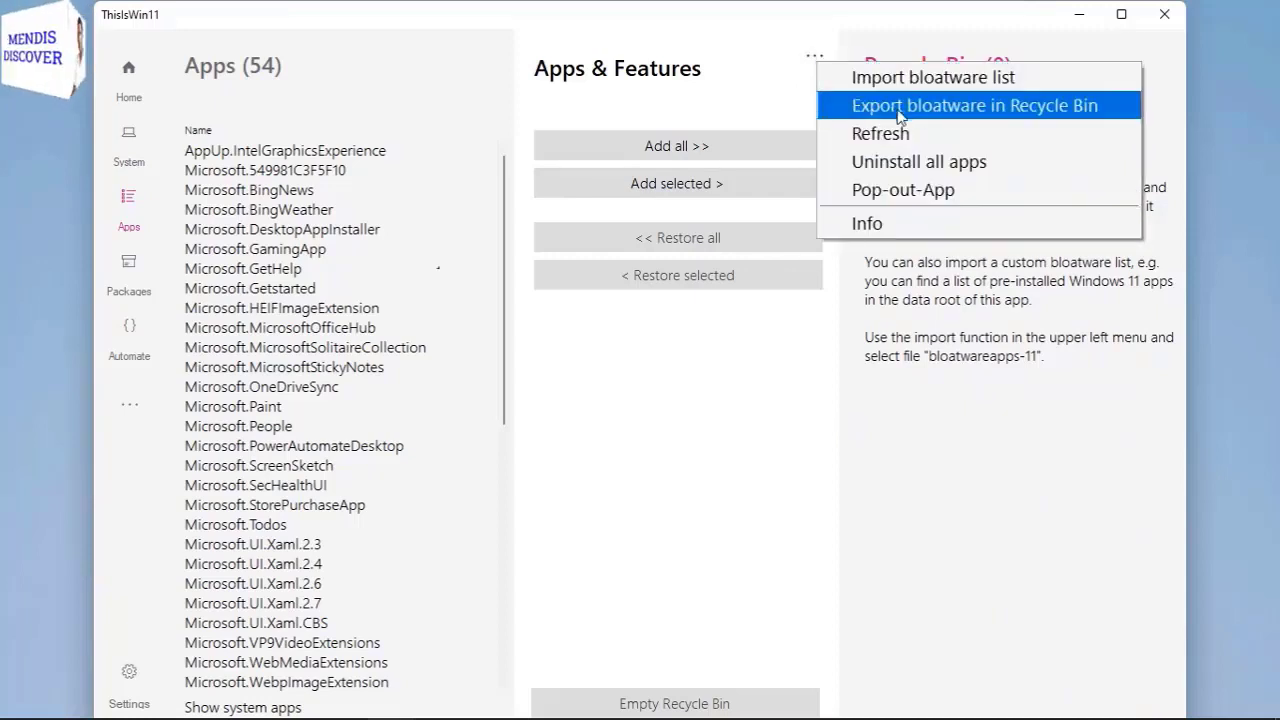
click(1008, 84)
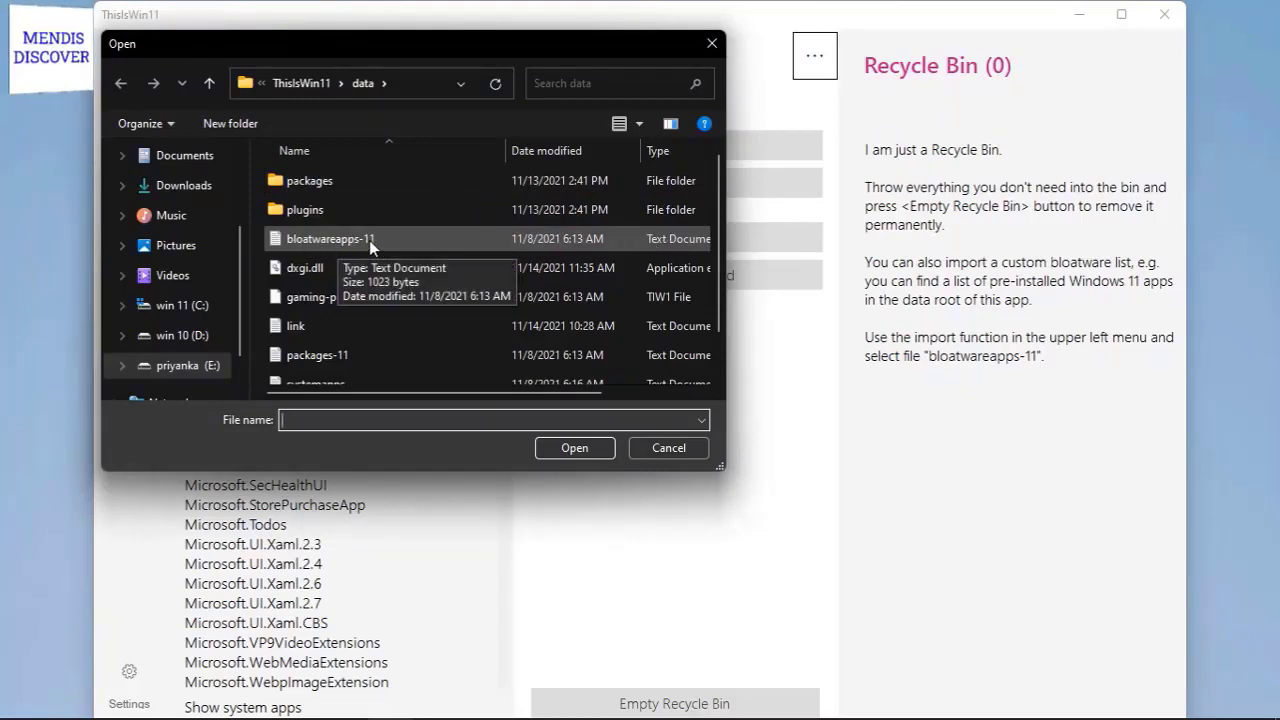
double_click(332, 246)
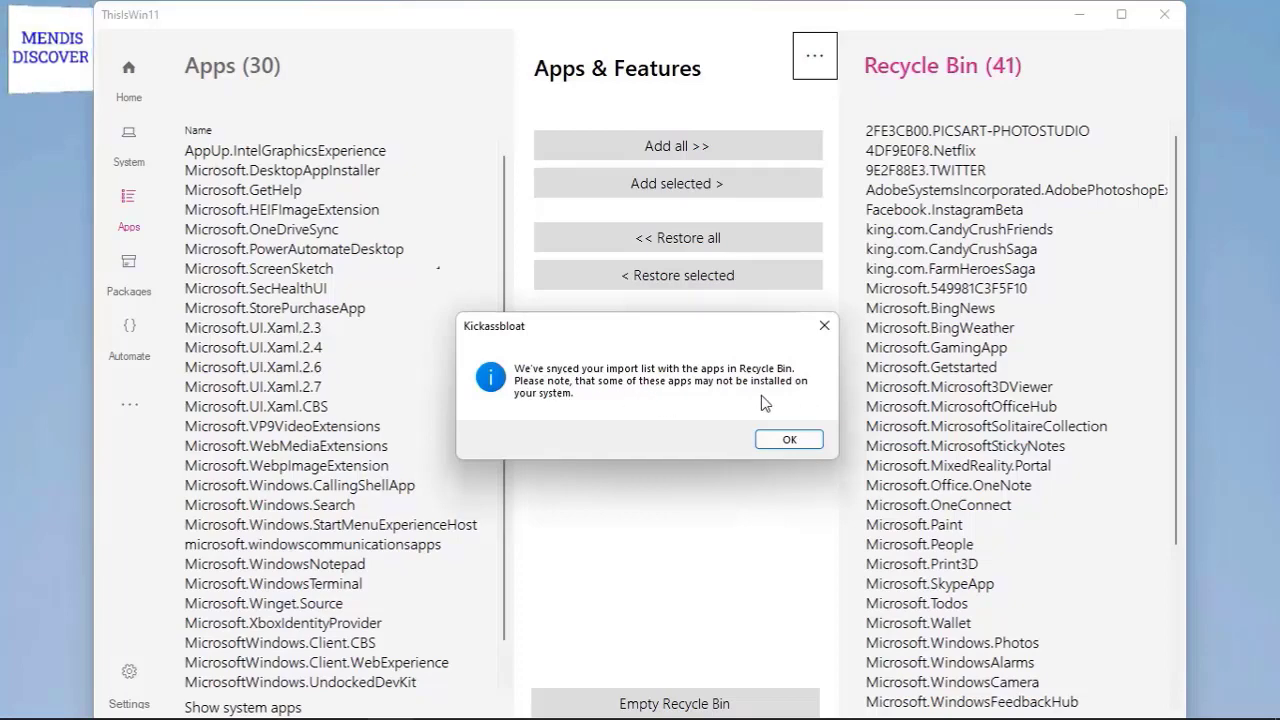
Empty the recycle bin to uninstall all imported bloatware apps, and review the uninstall log
click(808, 439)
scroll(1000, 250, down, 5)
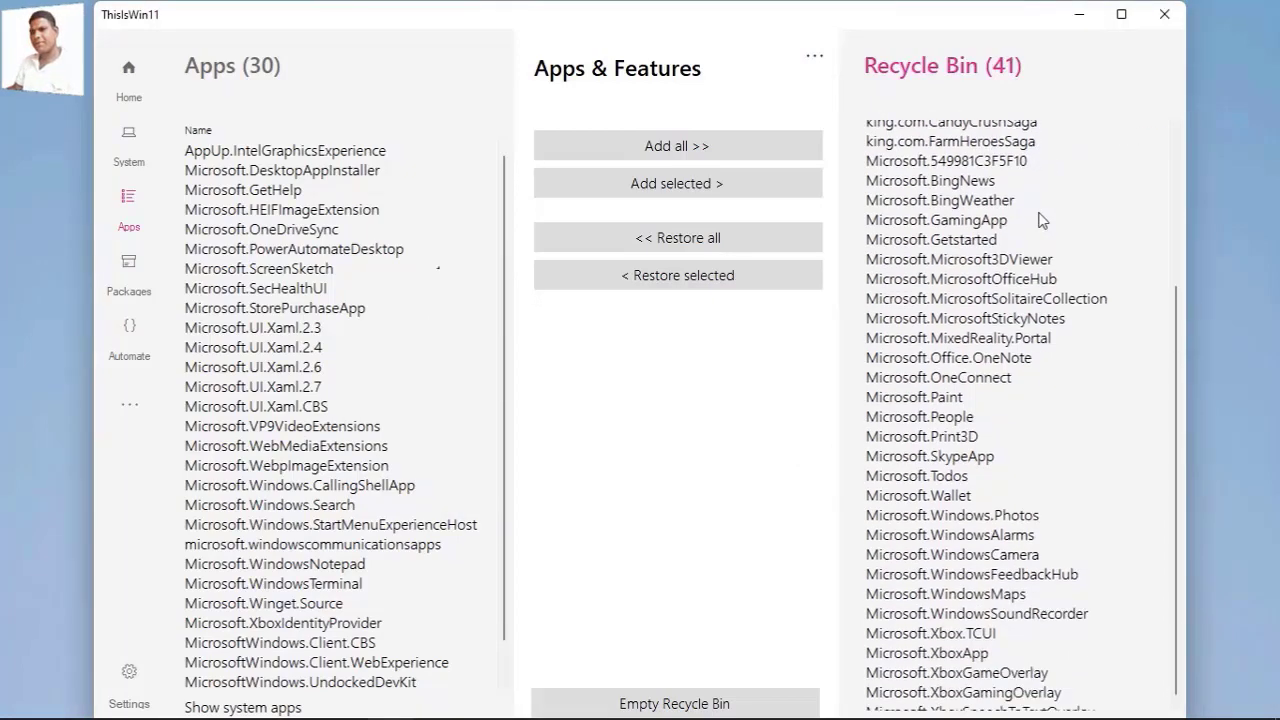
scroll(1014, 443, up, 5)
scroll(990, 210, down, 4)
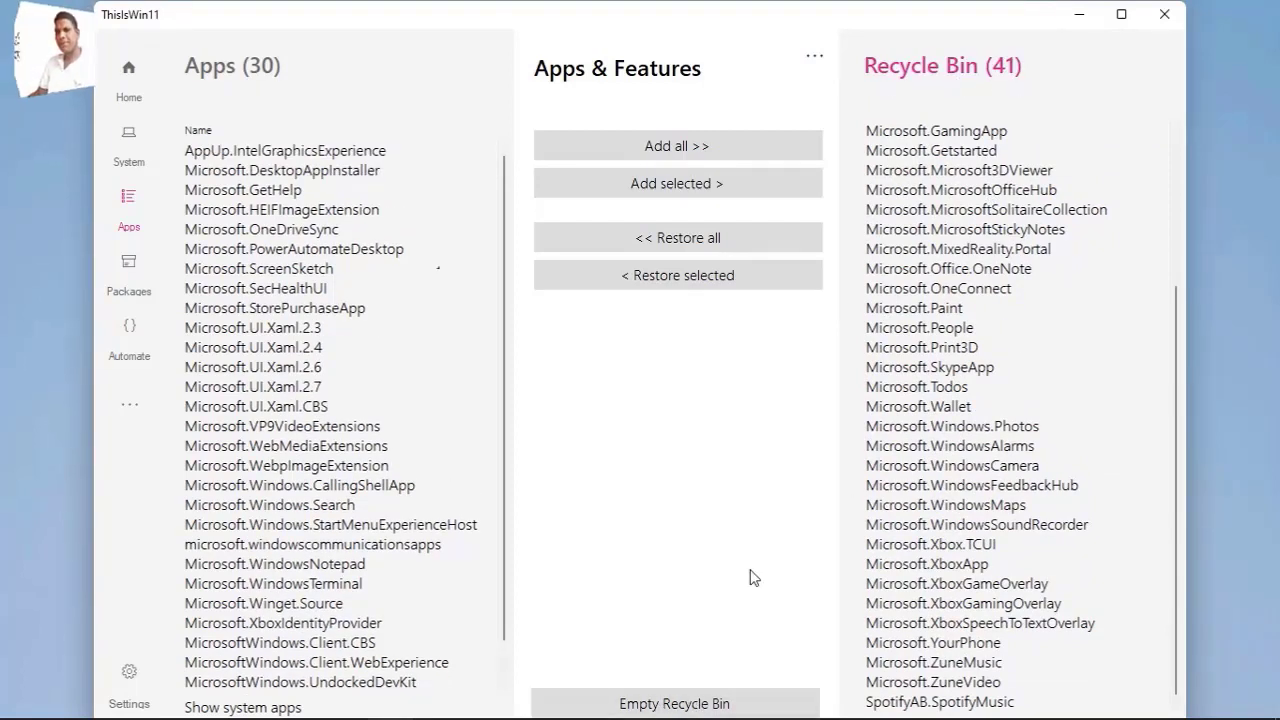
click(716, 704)
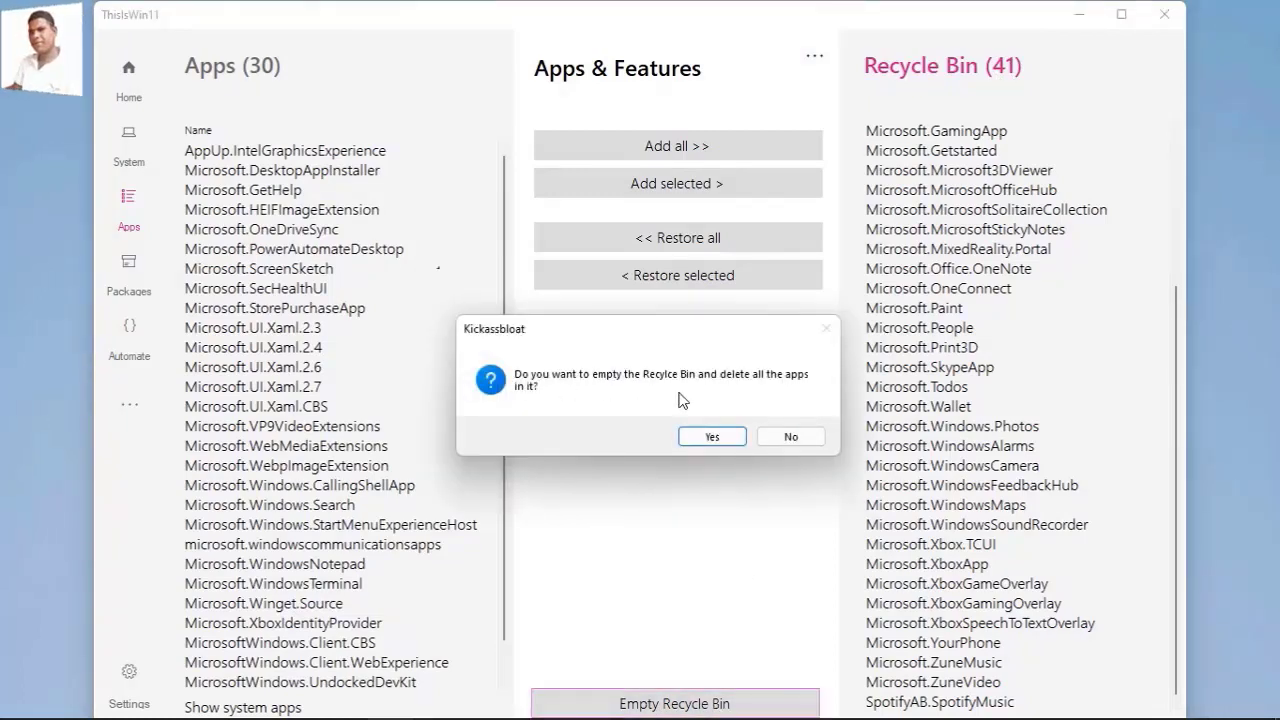
click(712, 437)
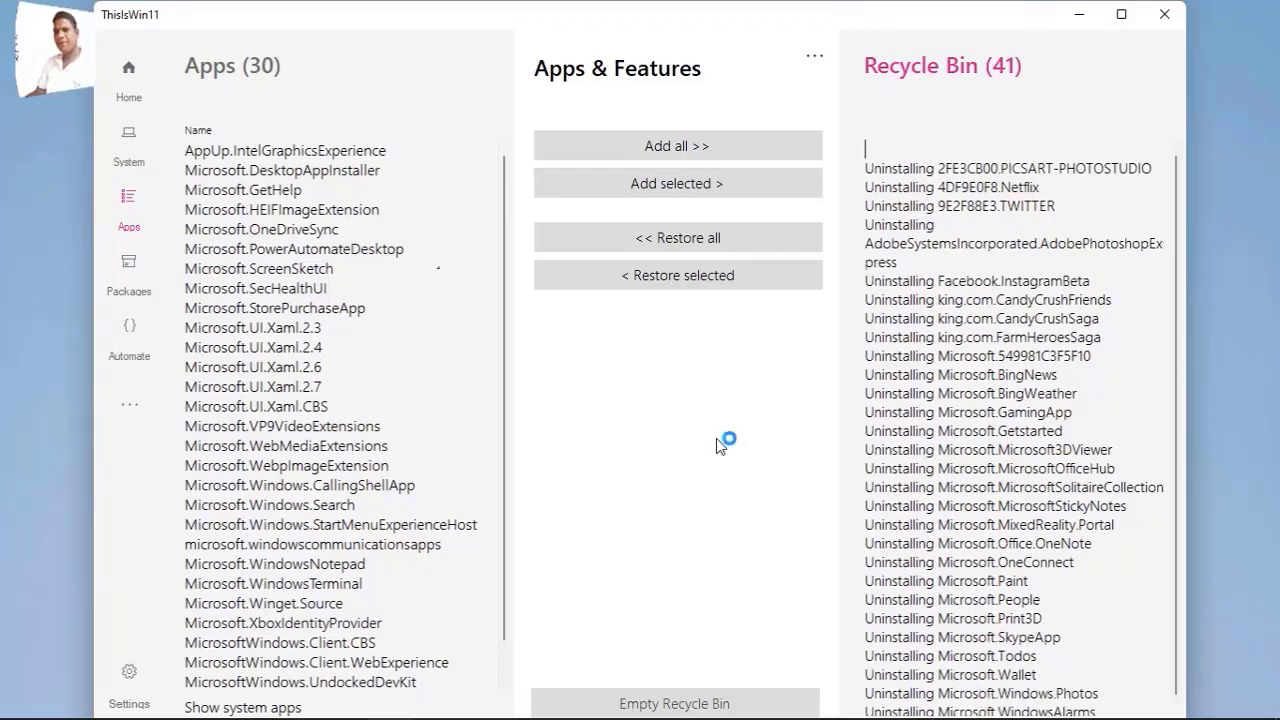
scroll(1174, 396, down, 1)
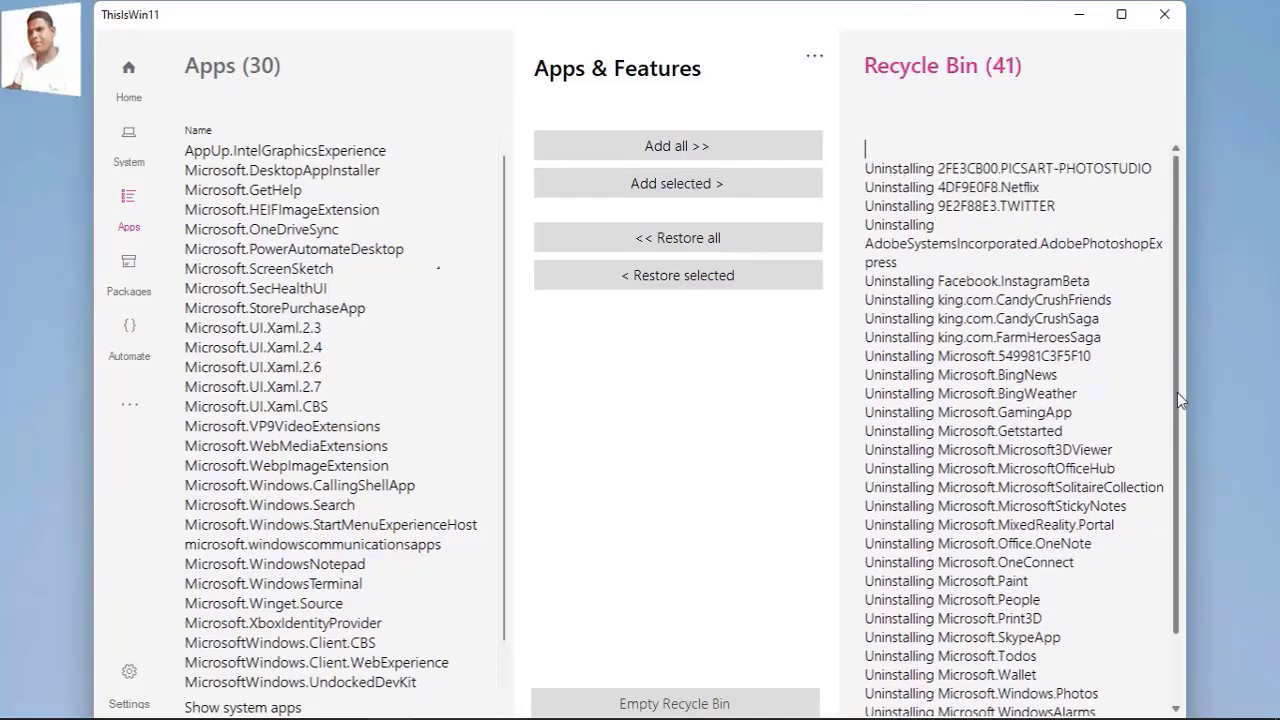
scroll(1175, 485, down, 2)
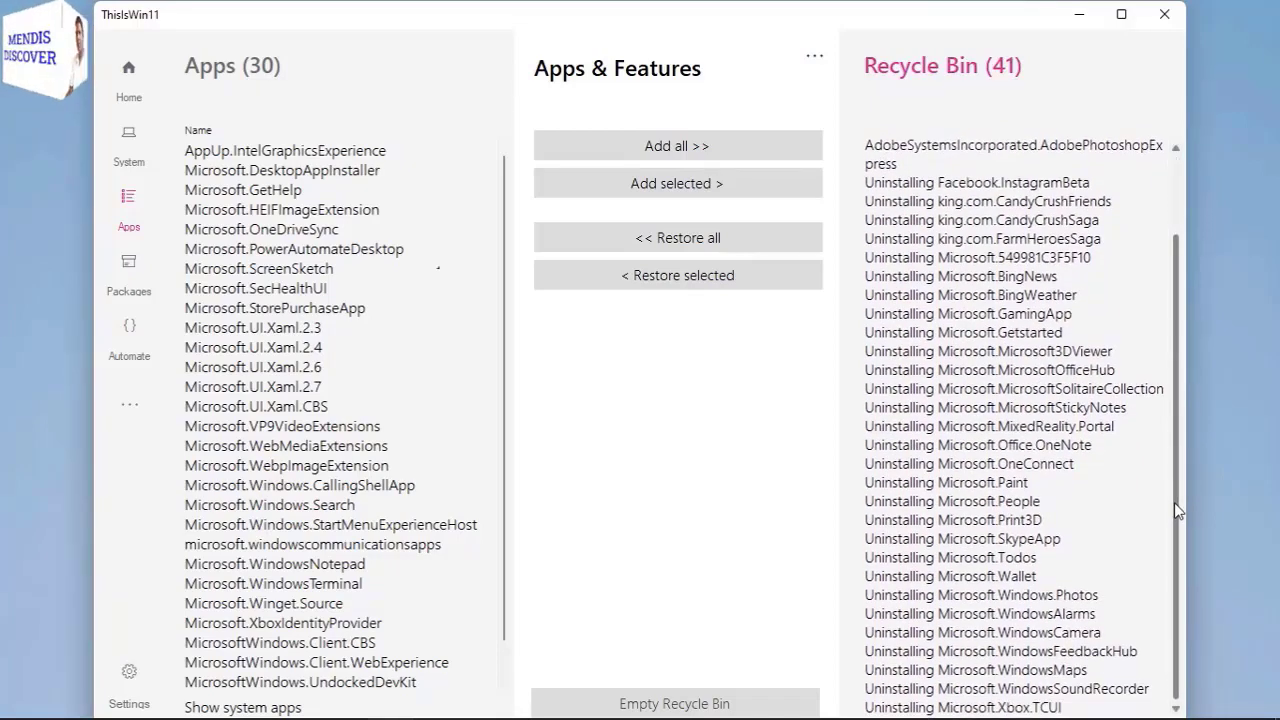
drag(1179, 471, 1177, 612)
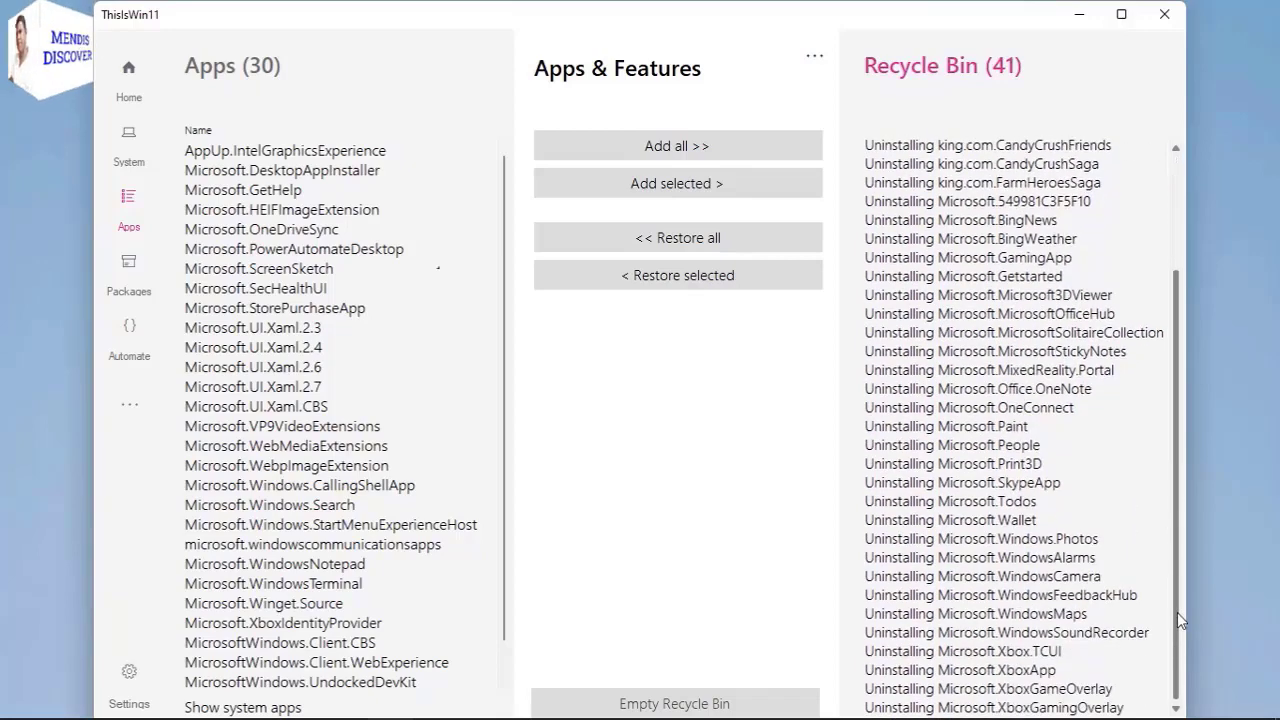
scroll(1178, 424, down, 3)
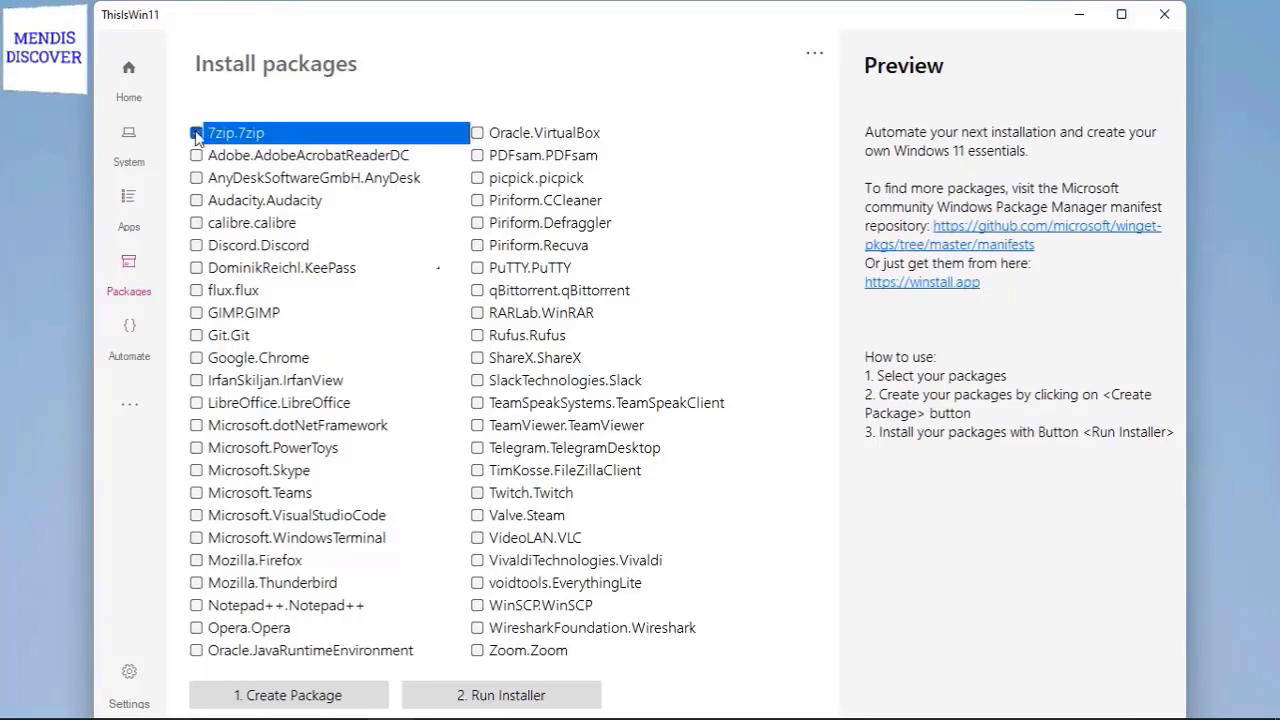
In the Packages module, create a package from the selected 7zip.7zip and run the installer
click(281, 692)
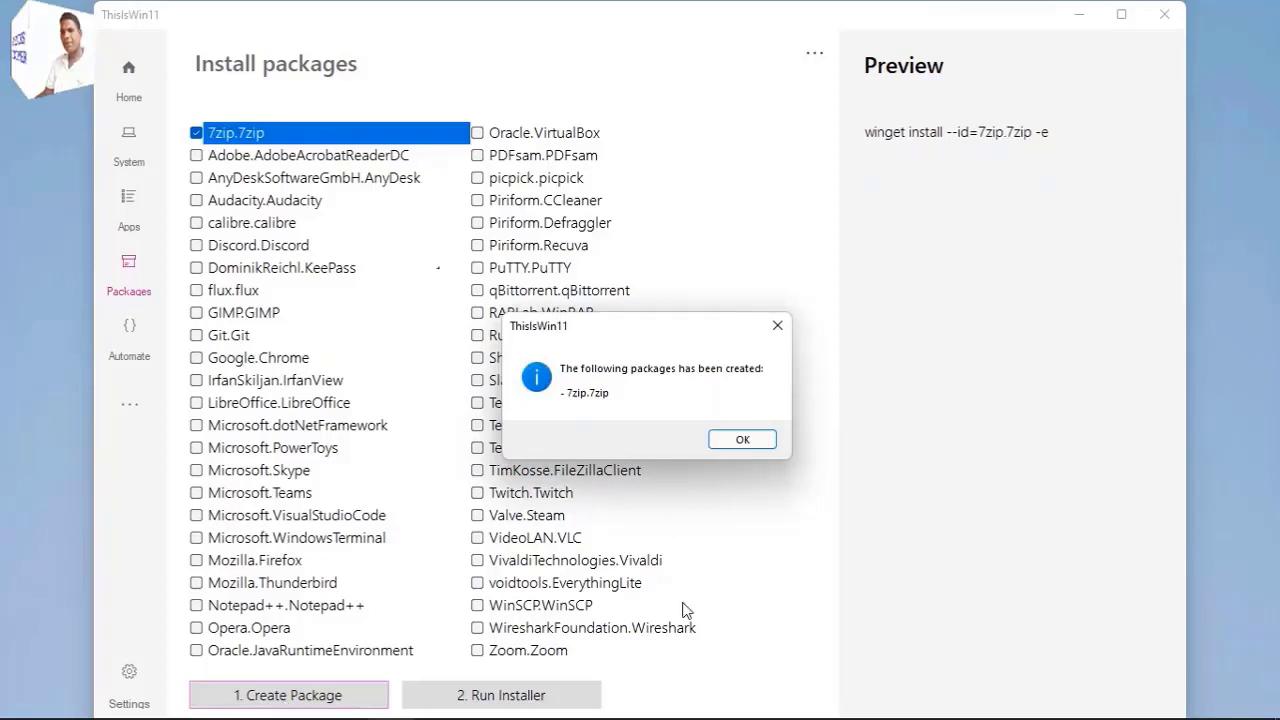
click(742, 439)
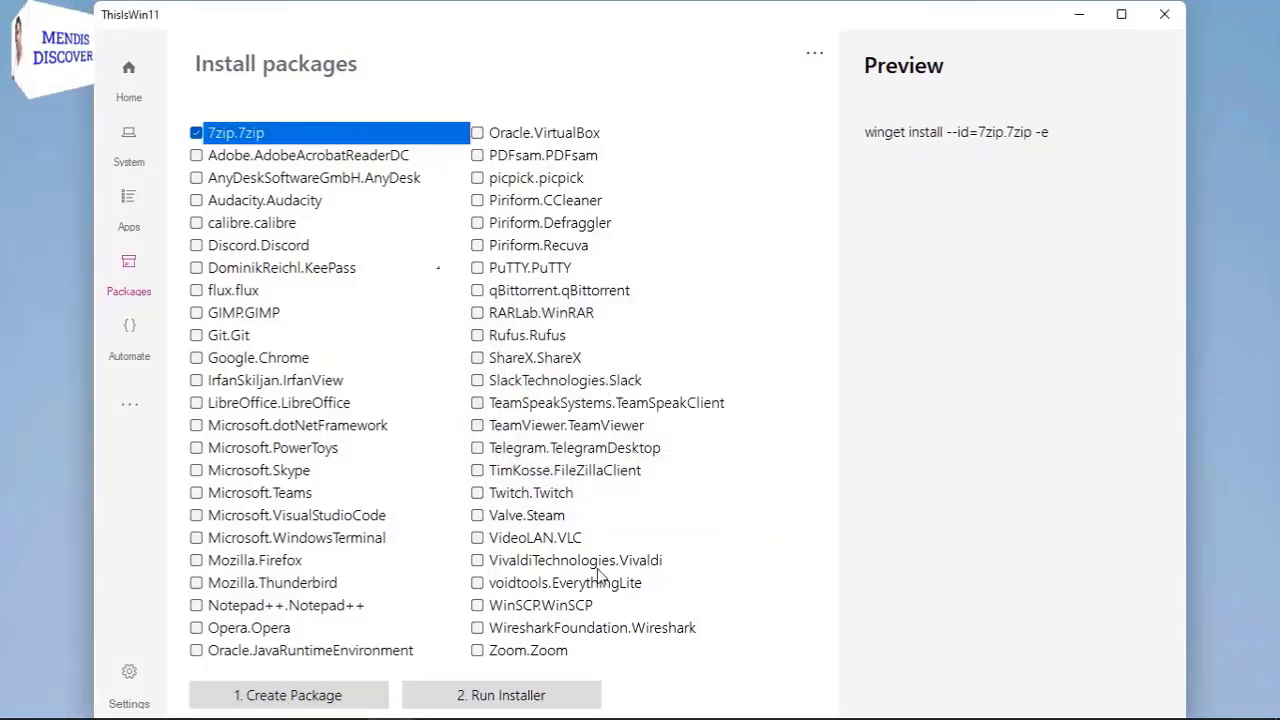
click(514, 694)
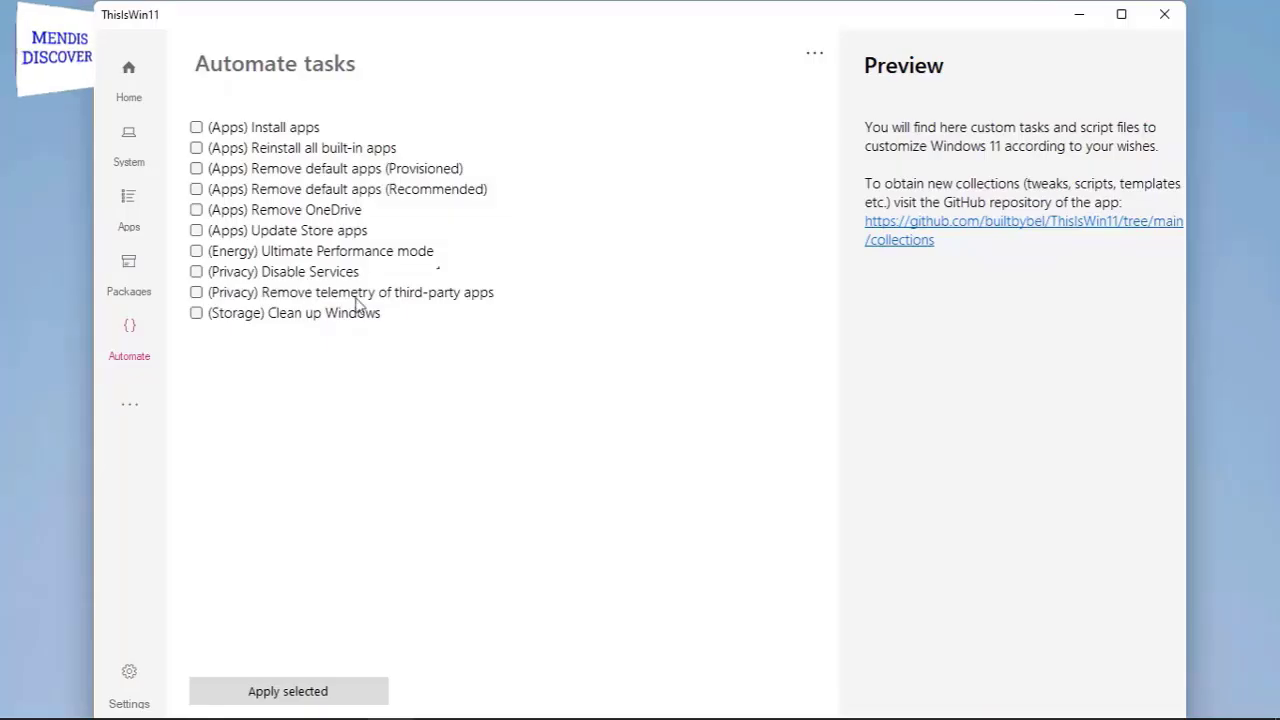
In the Automate module, select Remove default apps (Recommended), Remove OneDrive, Disable Services and Remove telemetry of third-party apps, and check their descriptions
click(197, 191)
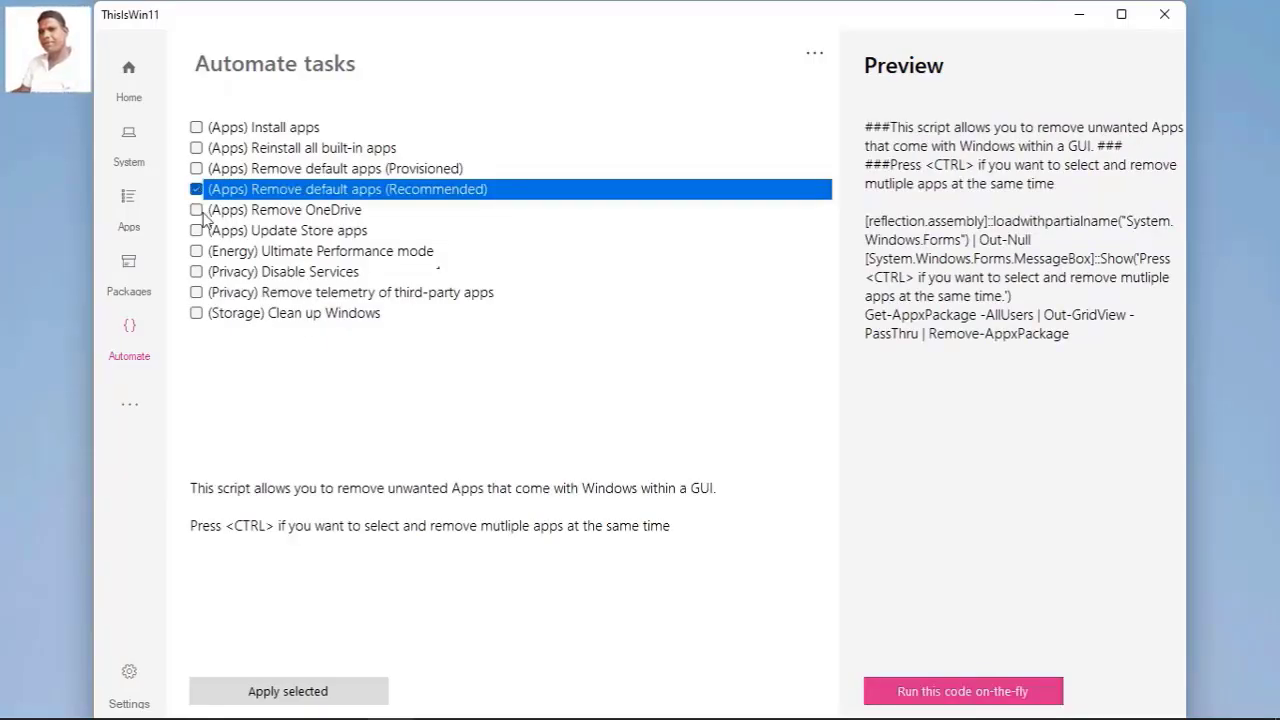
click(197, 210)
click(197, 271)
click(197, 292)
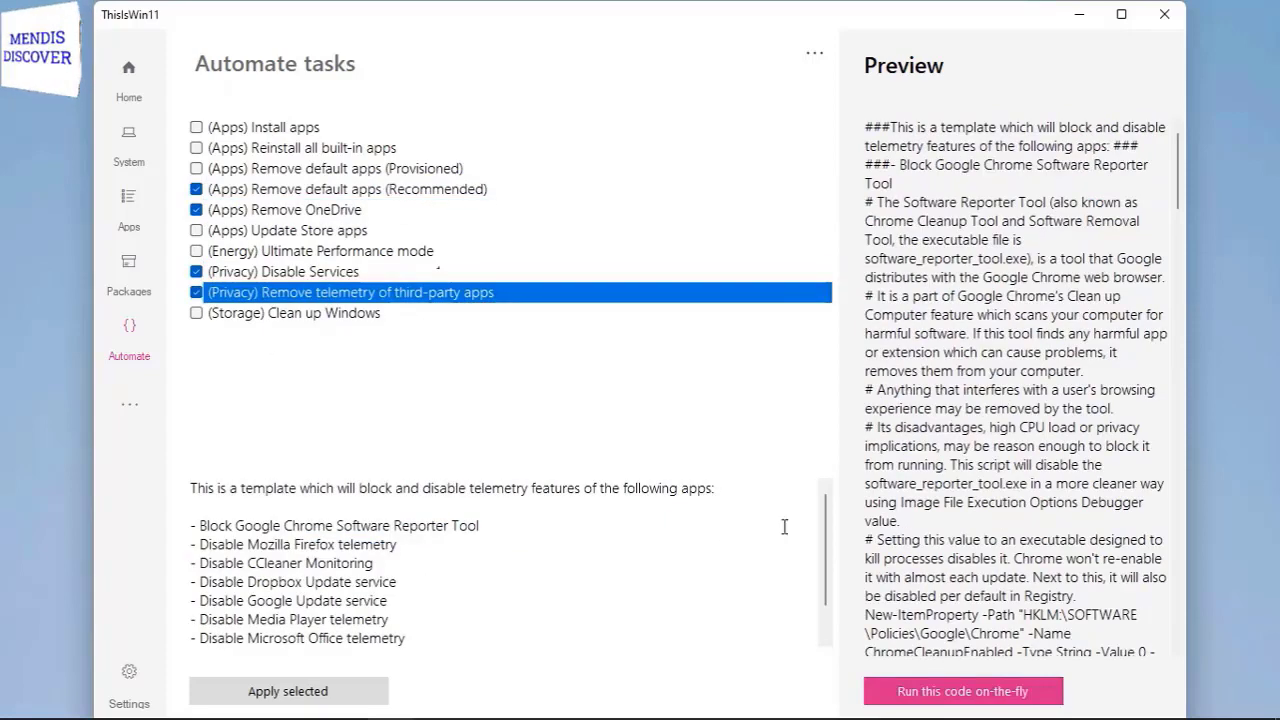
scroll(784, 526, down, 3)
scroll(784, 526, up, 3)
click(291, 211)
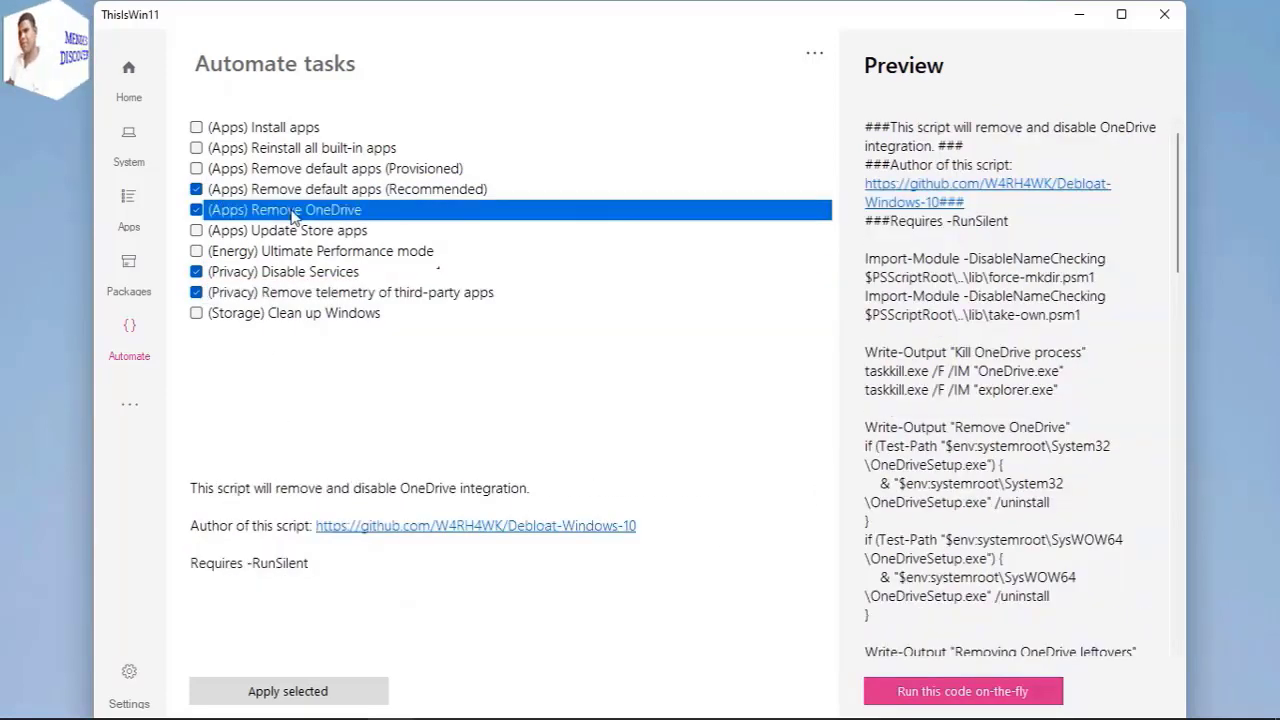
Apply the selected automation tasks, answer their prompts, and read the third-party telemetry template's description
click(370, 691)
click(651, 434)
click(766, 432)
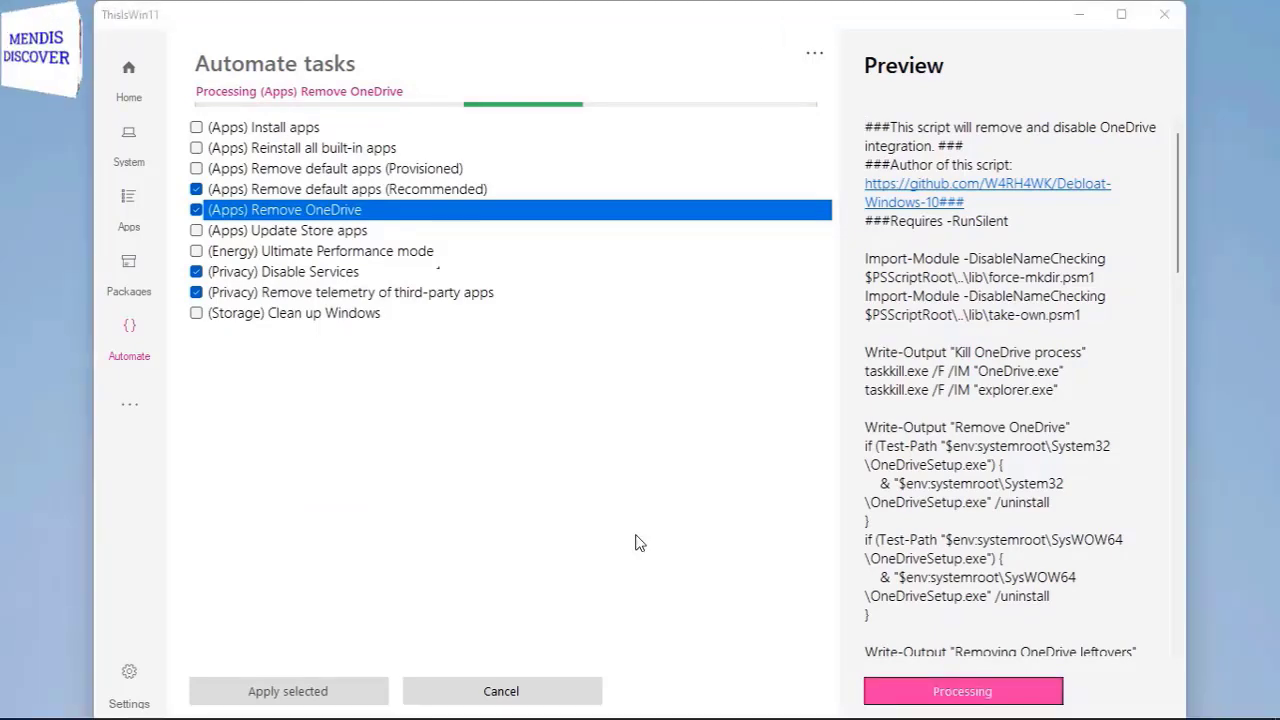
scroll(717, 591, down, 2)
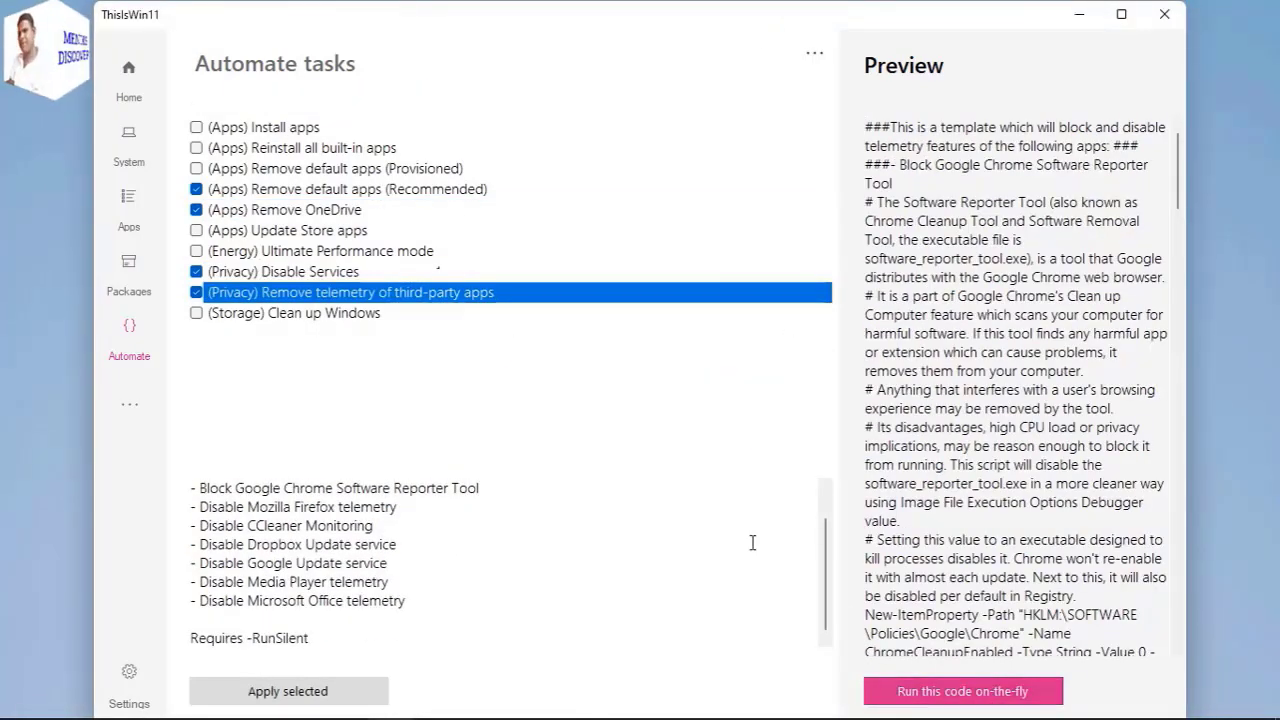
Deselect the four app-removal and privacy tasks and select (Energy) Ultimate Performance mode instead
click(196, 292)
click(196, 189)
click(196, 210)
click(196, 272)
click(196, 251)
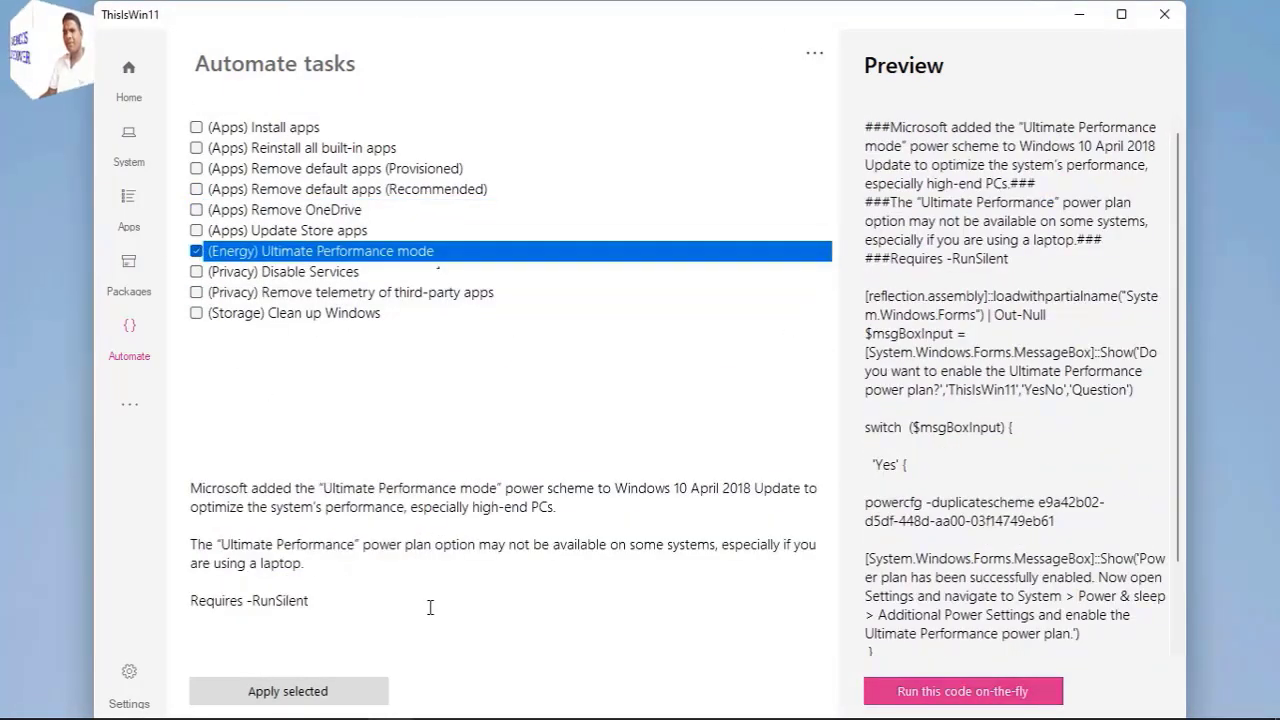